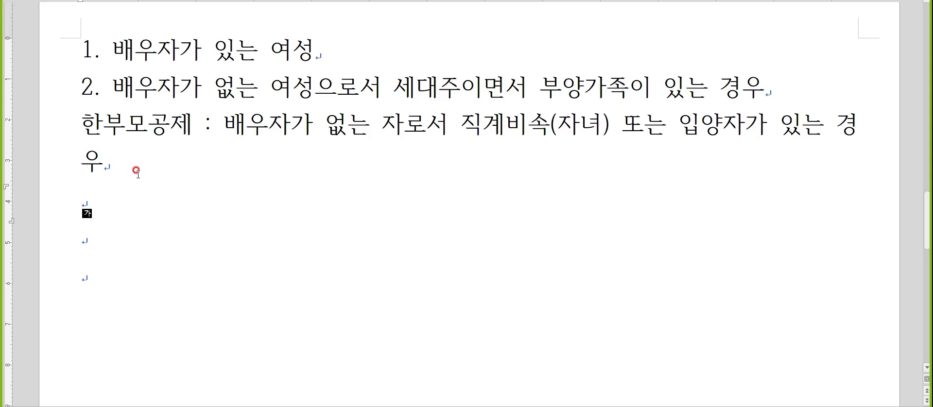
Step: Switch to the KcLep payroll program and check employee 120's dependent details (부양가족명세) in 사원등록
key(alt+Tab)
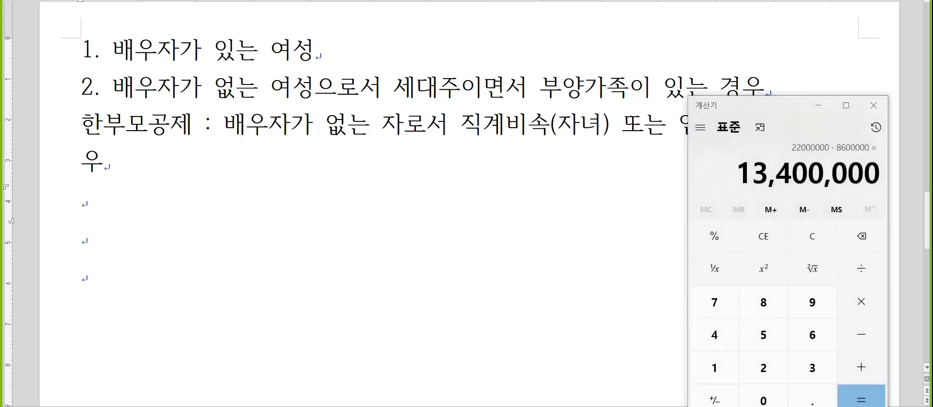
key(alt+Tab)
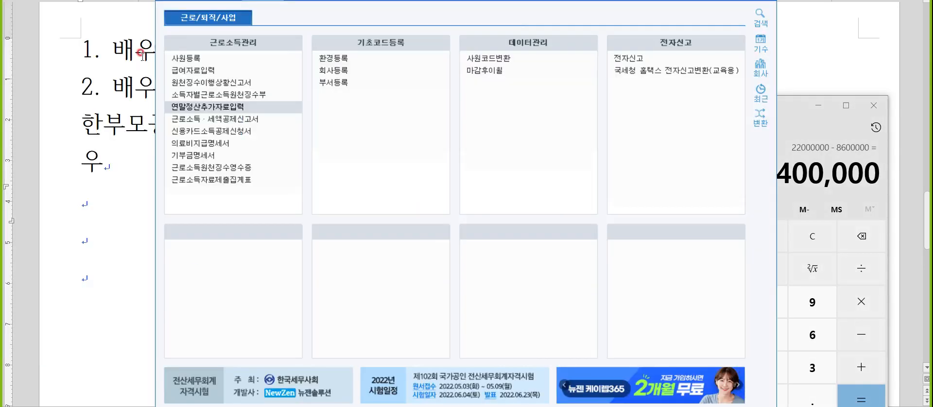
click(183, 60)
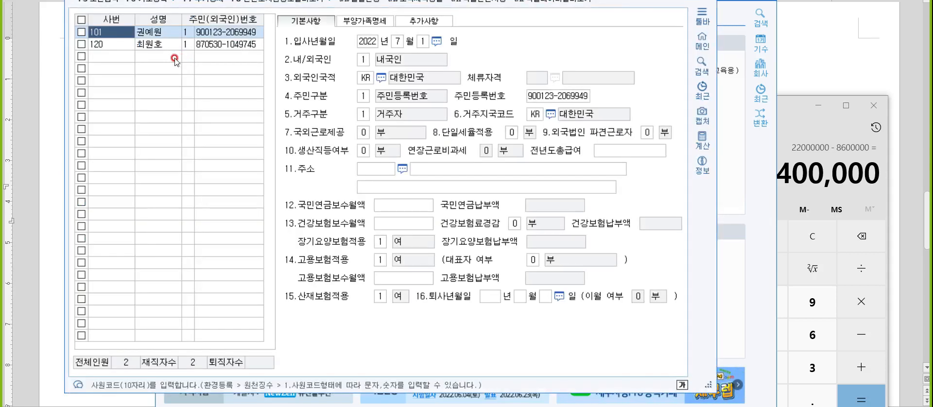
click(128, 45)
click(365, 22)
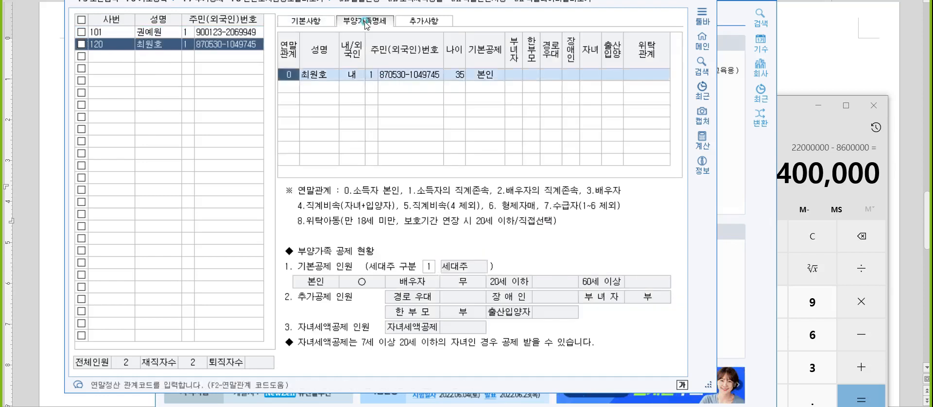
key(Escape)
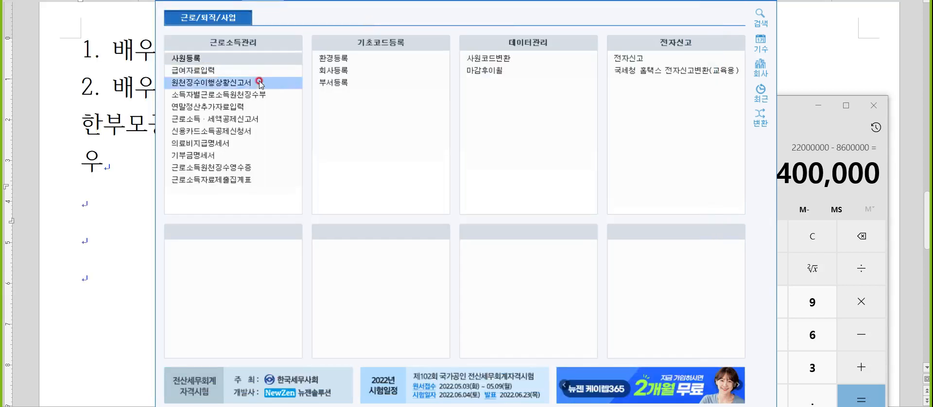
Step: Open the 부양가족 section of 연말정산추가자료입력 for employee 120 and go to the first empty dependent row
click(240, 107)
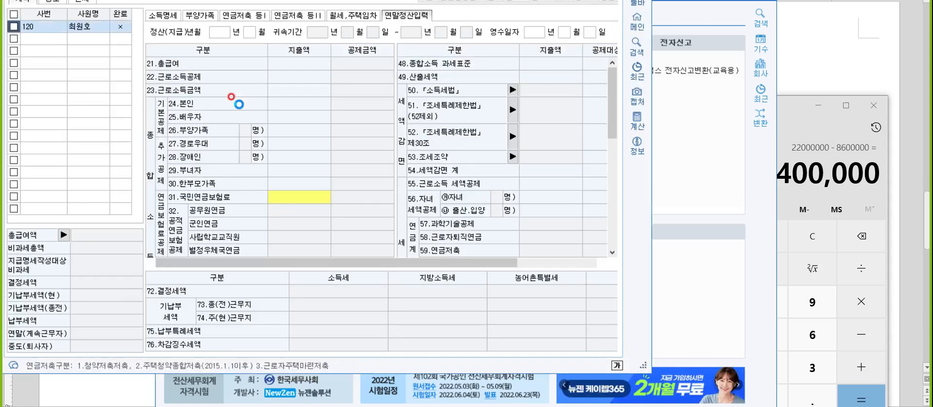
click(201, 17)
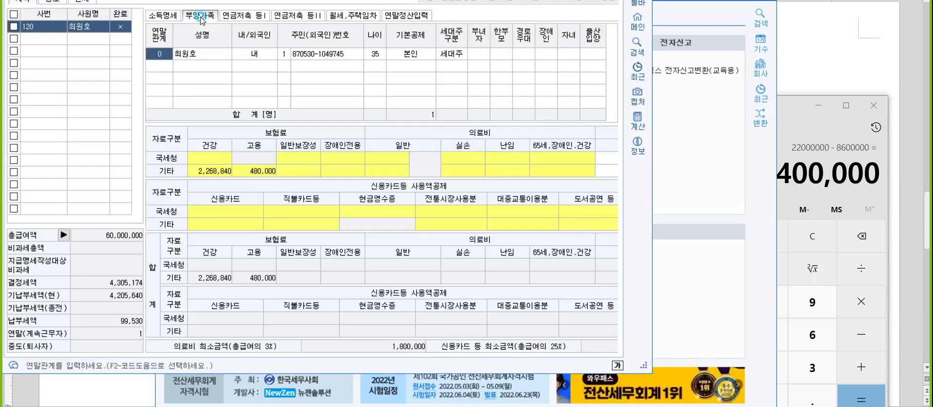
click(163, 66)
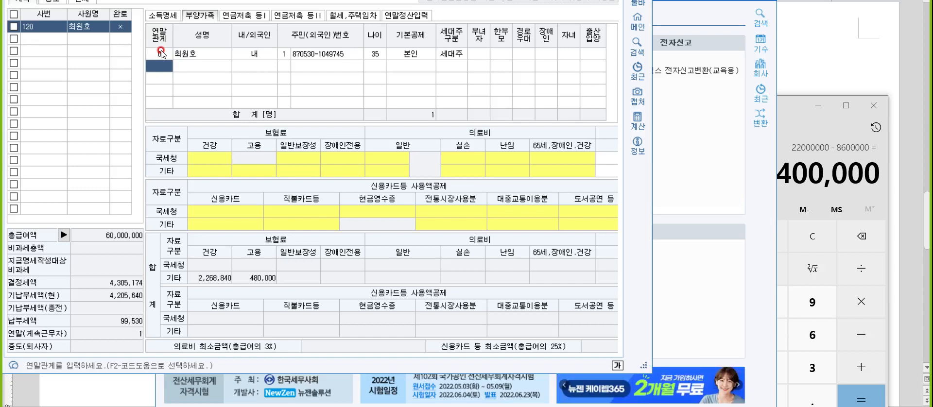
text(0)
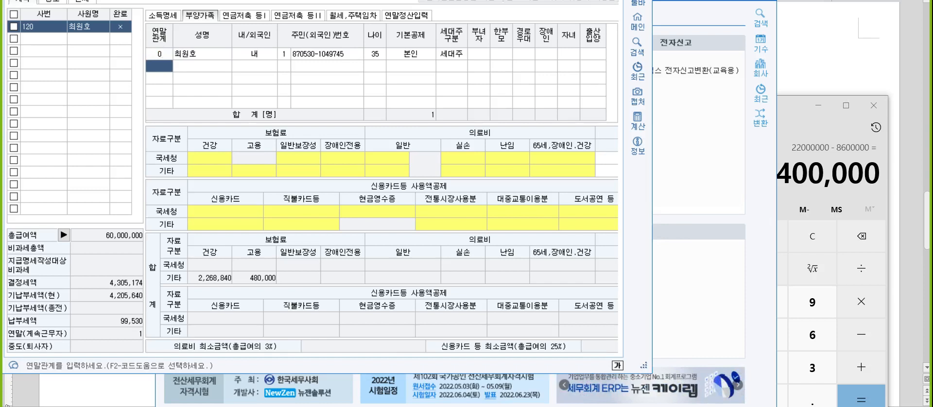
Step: Add a dependent with 연말관계 code 3 (배우자), entering the spouse's name and accepting 내국인 status
click(153, 65)
text(3)
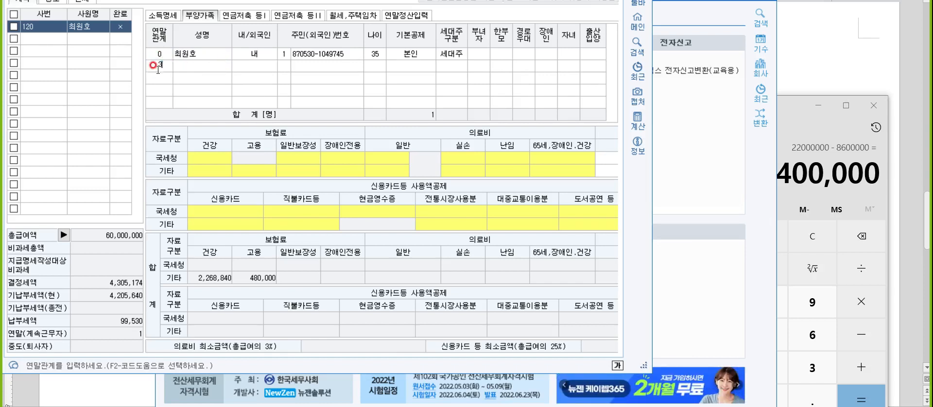
key(Return)
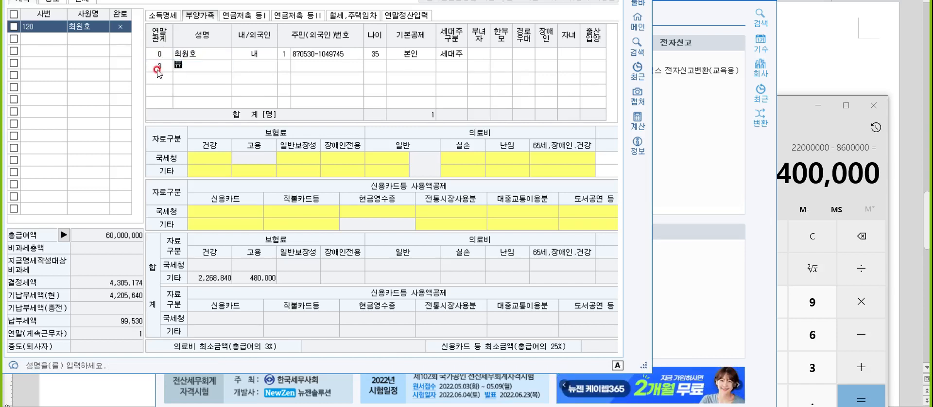
key(Return)
key(Return)
Step: Set the spouse's ID type to 1 (주민등록번호), enter the resident registration number, and complete the row with 기본공제 배우자
text(1)
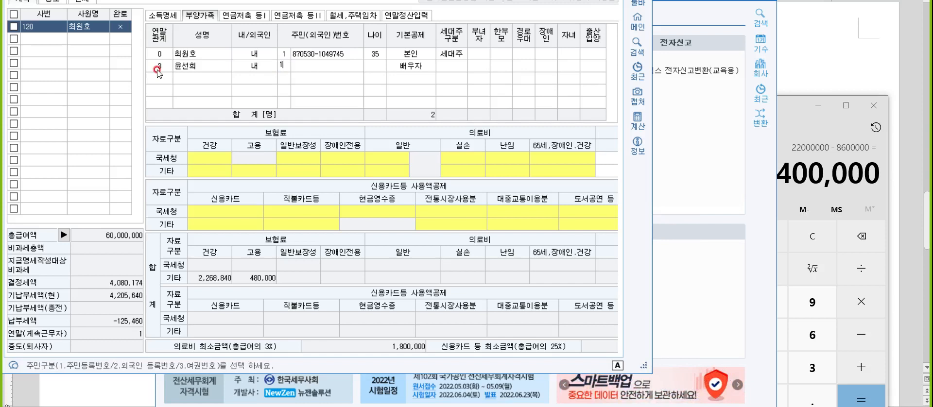
key(Return)
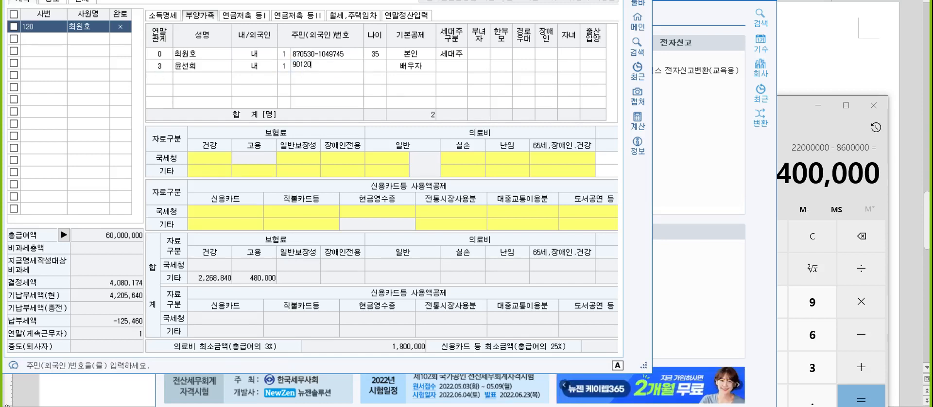
key(Return)
key(Return)
key(Return)
key(Return)
key(Return)
key(Return)
key(Return)
key(Return)
key(Return)
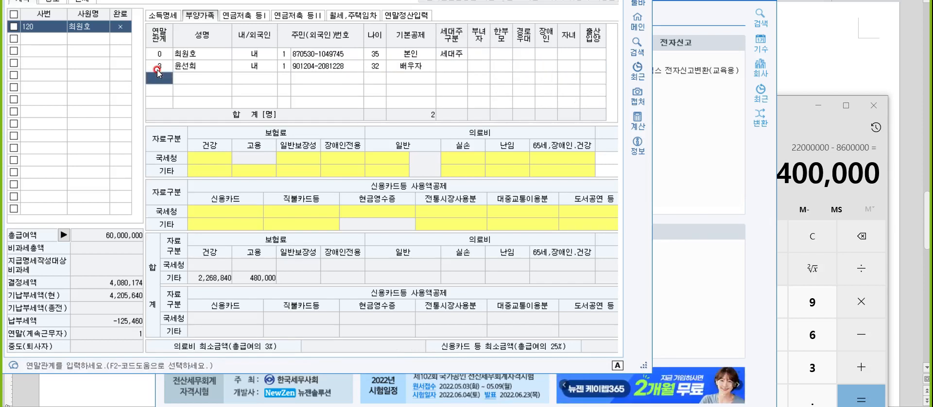
Step: Add a dependent with 연말관계 code 4 below the spouse, entering the child's name and accepting 내국인 status
text(4)
key(Return)
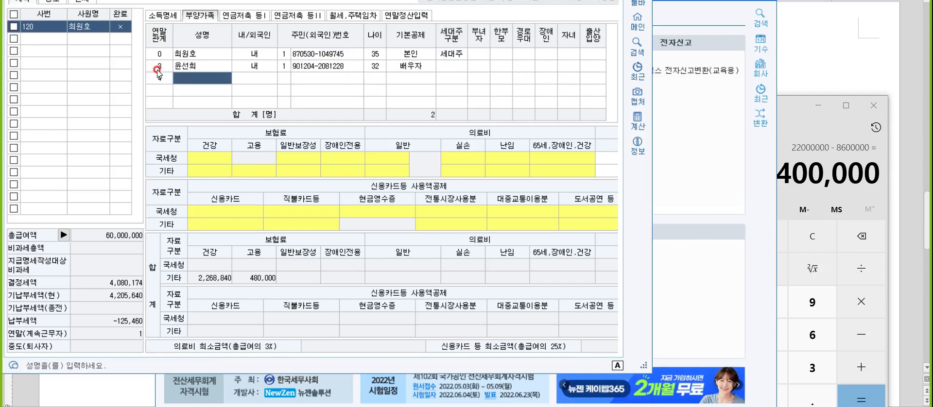
key(Return)
key(Return)
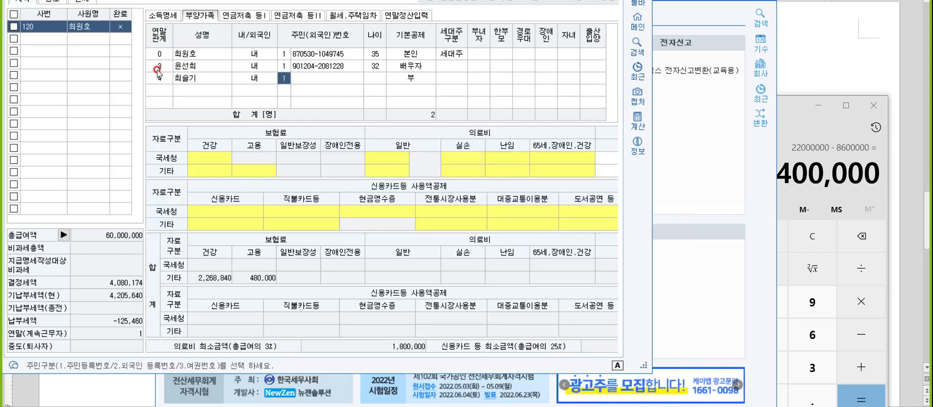
Step: Enter the child's resident registration number, accept 20세이하 as 기본공제, and check the 출산입양 choice
key(Return)
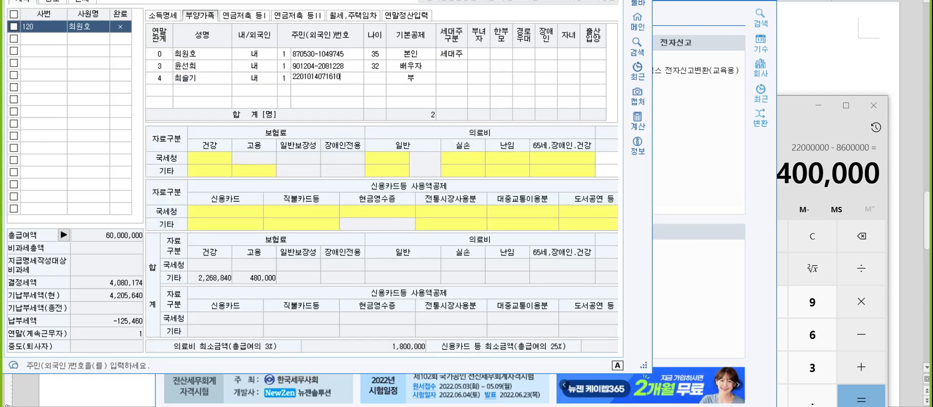
key(Return)
key(Return)
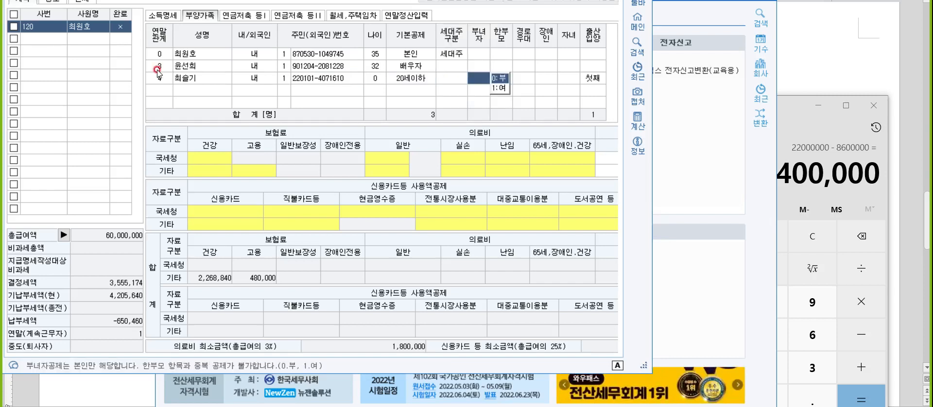
click(592, 79)
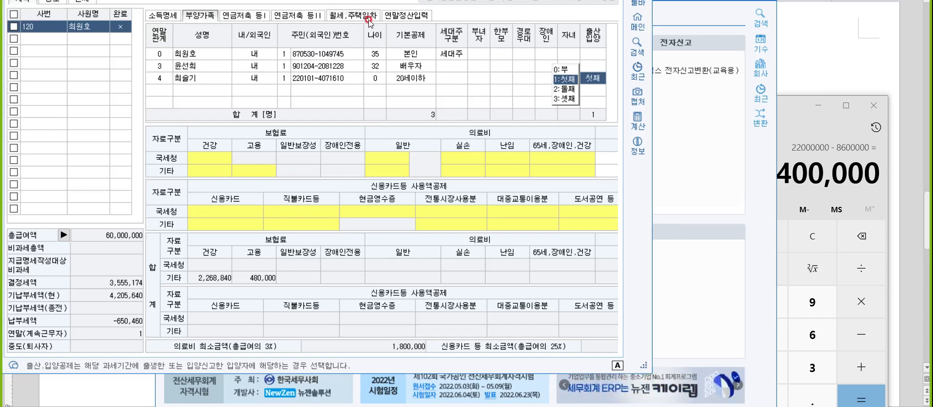
Step: Open the 연말정산입력 section, and add the heading "연말정산" below the 한부모공제 note in the notes document
click(406, 15)
click(820, 73)
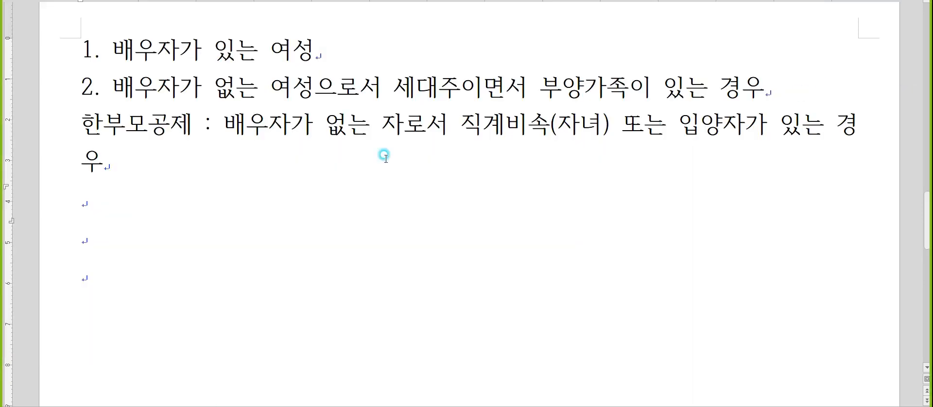
click(203, 198)
text(연말)
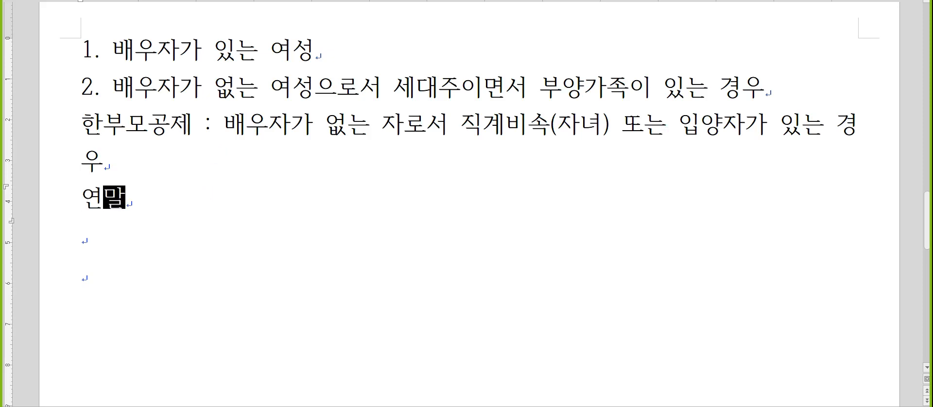
text(정산)
key(Return)
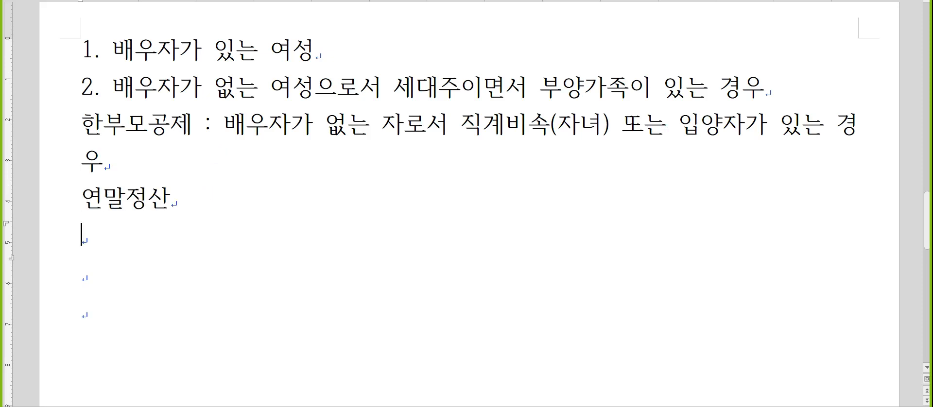
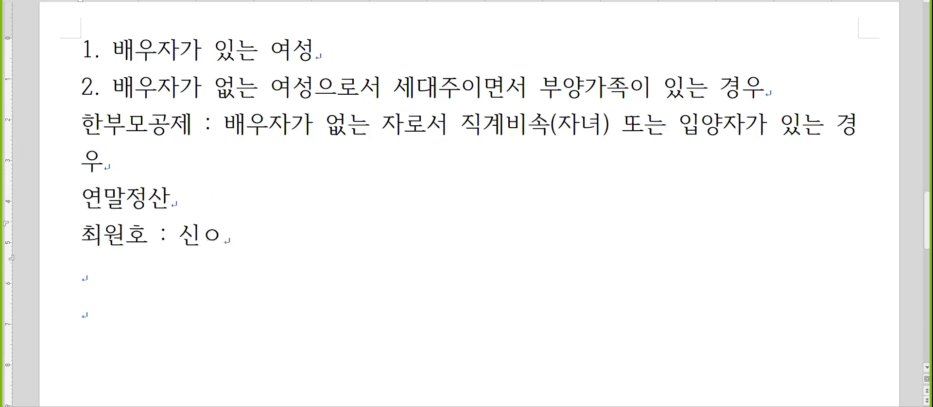
Step: Start a line under the heading with the employee's name followed by " : 신용카드O, "
text(용카드、)
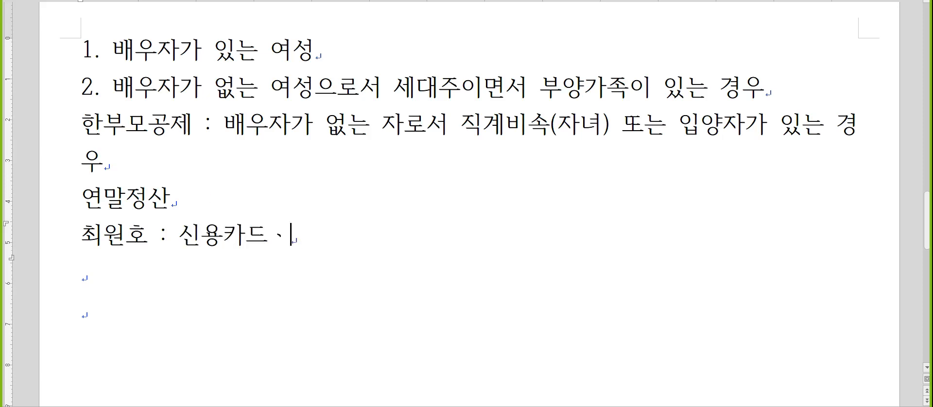
key(BackSpace)
key(BackSpace)
text(em)
key(BackSpace)
key(BackSpace)
text(두)
key(BackSpace)
text(드O, 직불카디)
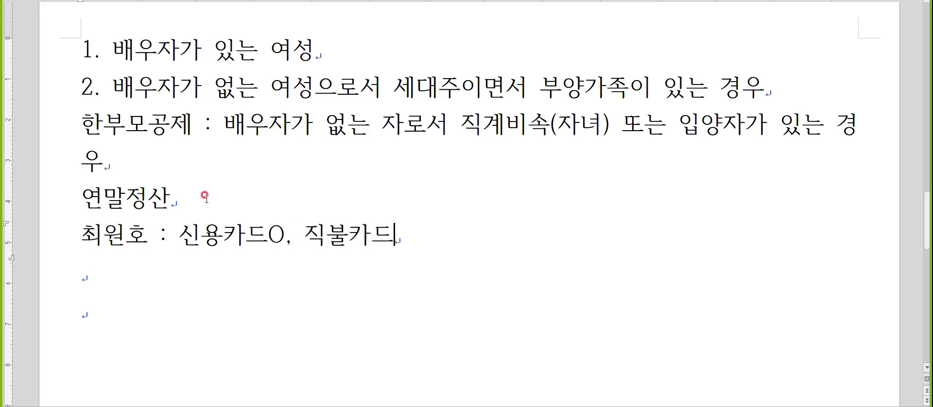
Step: Append the debit card item "직불카드9,500,000" to the employee's line, without an O mark
key(BackSpace)
text(드O 9,500,000)
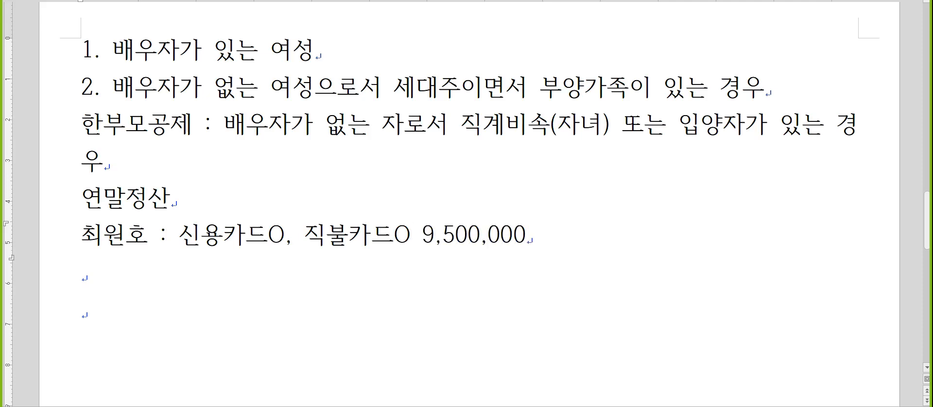
key(Left)
key(Left)
key(Left)
key(Left)
key(Left)
key(Left)
key(Left)
key(Left)
key(Left)
key(Delete)
key(Delete)
key(End)
Step: Append ", 전통시장 500,000, 현금영수증 1,000,000" to the employee's line and start a new line
text(, wj)
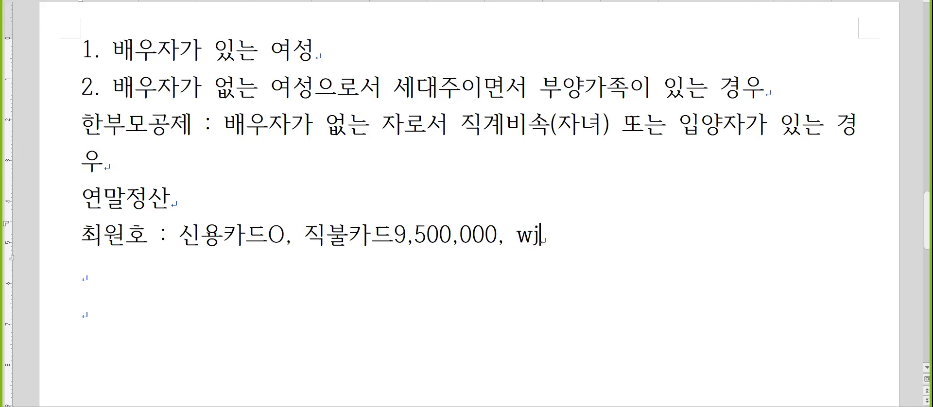
text(sxhdtlwkd 500,000)
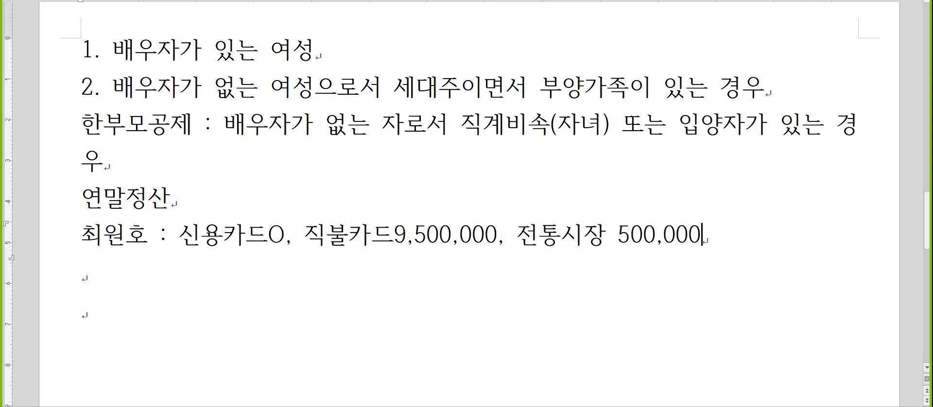
text(, gusrmadudtnbwmd)
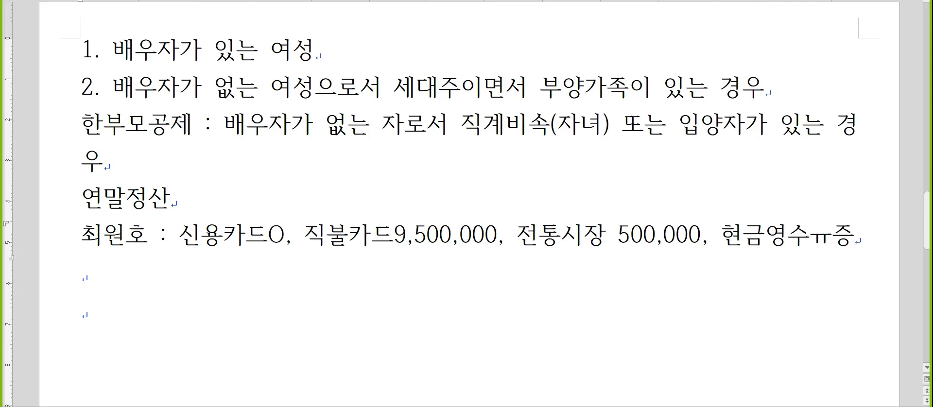
key(BackSpace)
key(BackSpace)
key(BackSpace)
key(BackSpace)
text(wmd )
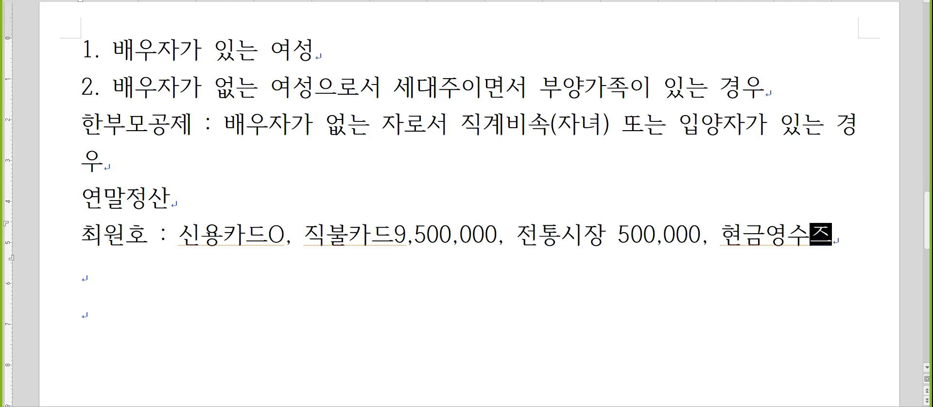
text(1,000,000)
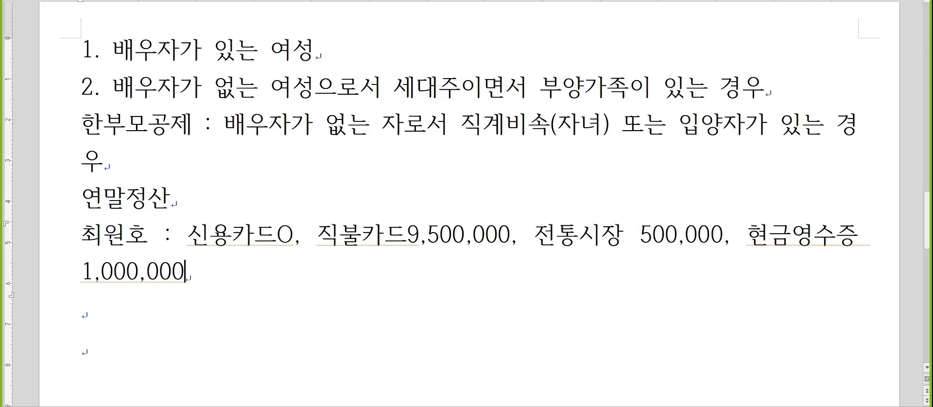
key(Return)
Step: Return to KcLep and open the 신용카드 등 사용액 deduction entry window from 연말정산입력
scroll(307, 179, down, 2)
scroll(307, 179, down, 2)
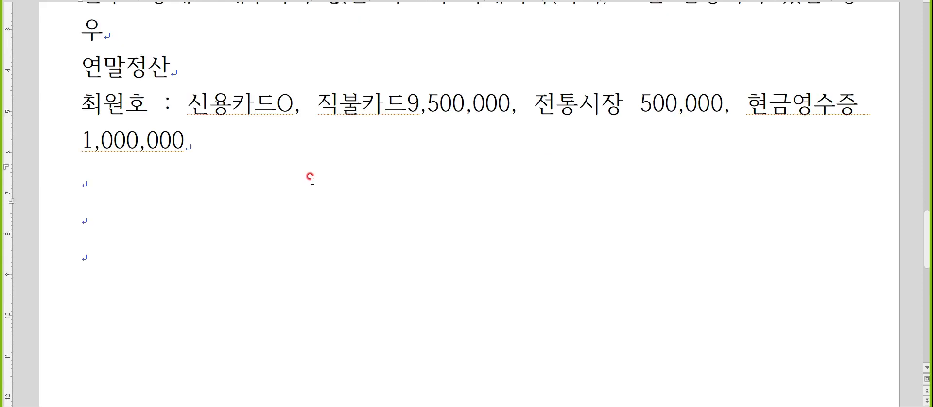
key(alt+Tab)
click(312, 183)
scroll(316, 199, down, 4)
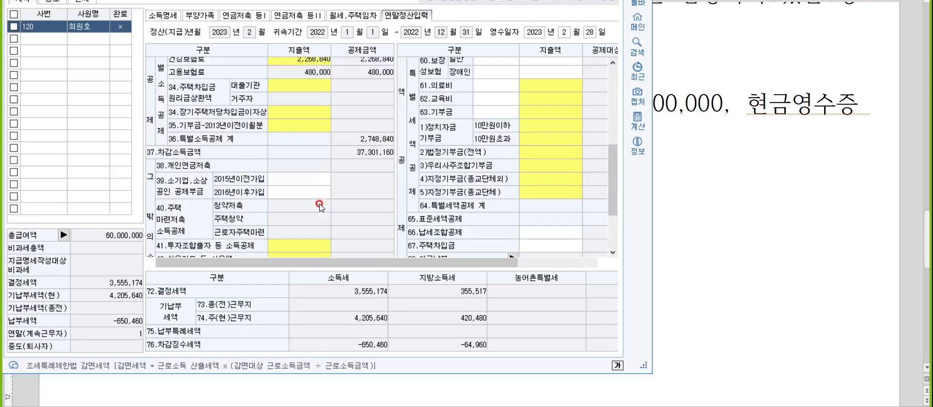
scroll(306, 167, down, 3)
double_click(306, 173)
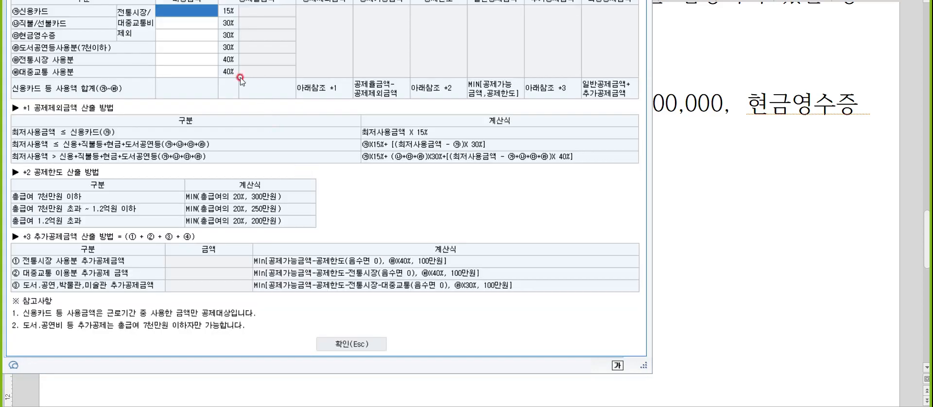
Step: Enter 20,000,000 as the 신용카드 amount and 9,500,000 as the 직불/선불카드 amount
text(20000000)
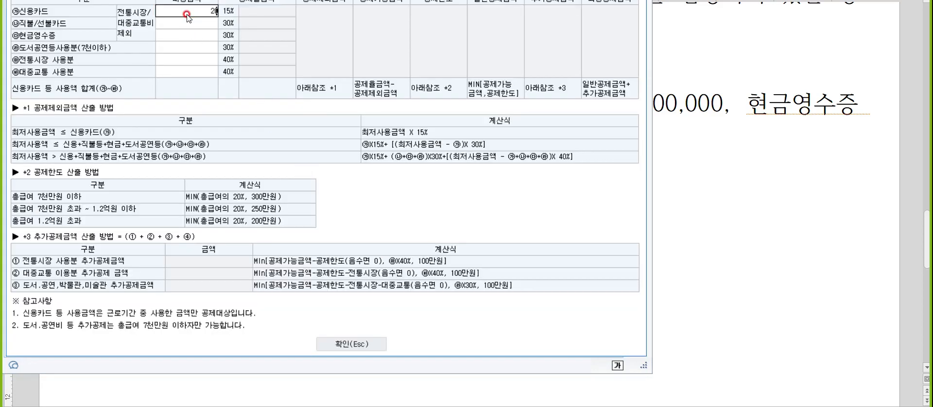
key(Return)
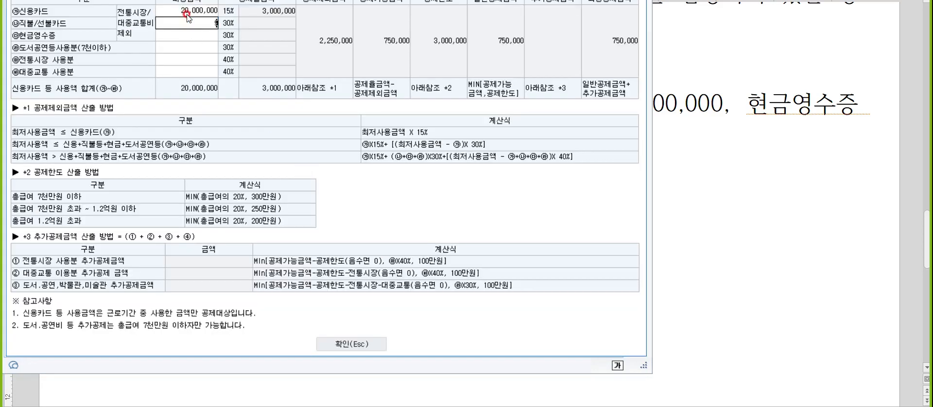
text(9,500,000)
key(Return)
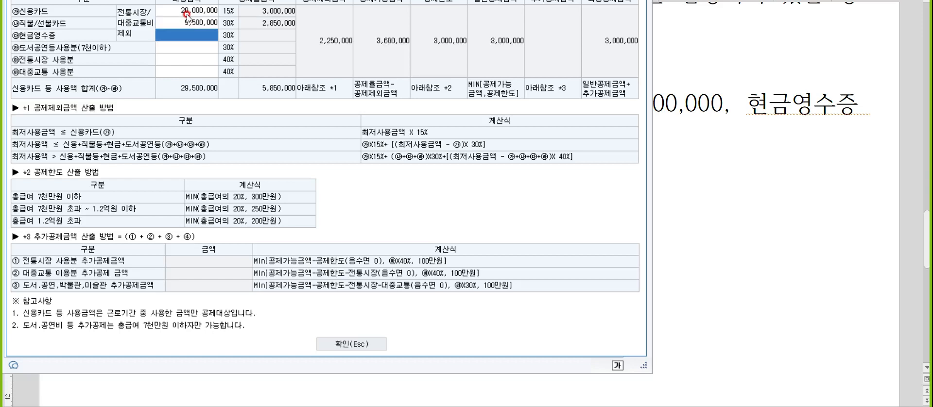
Step: Enter 500,000 as the 전통시장 사용분 amount, leaving the 현금영수증 and 도서공연 rows empty
key(Return)
key(Return)
text(5000000)
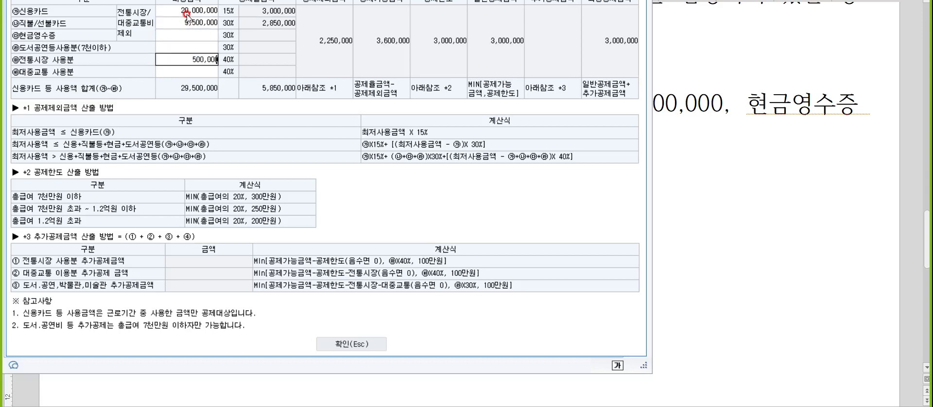
key(Return)
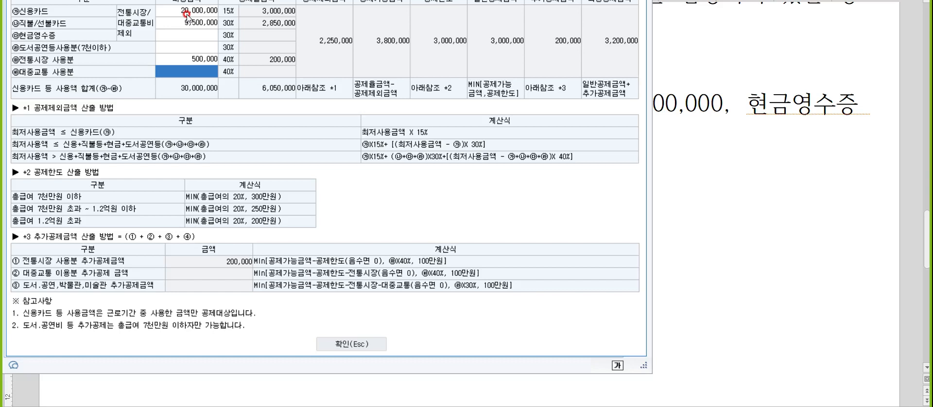
Step: Enter 1,000,000 as the 현금영수증 amount in the card usage window
key(Up)
key(Up)
key(Up)
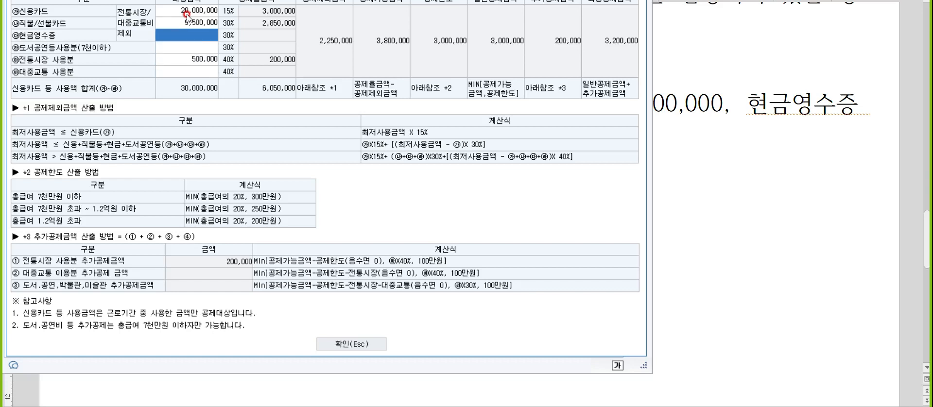
text(1,)
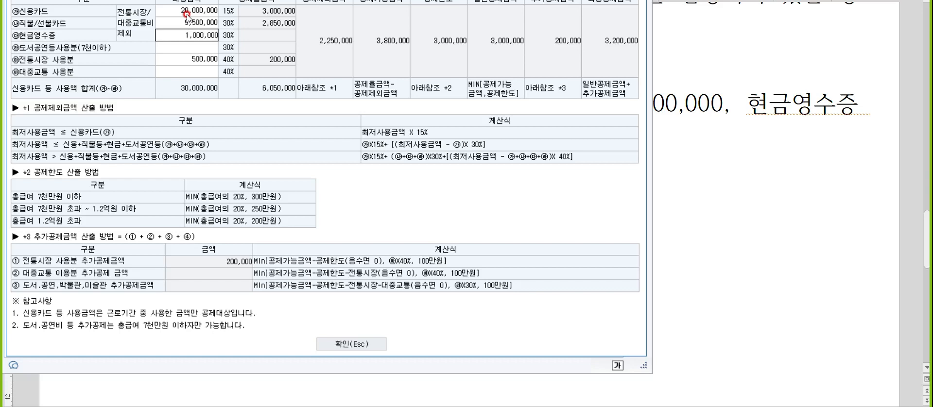
text(000,000)
key(Return)
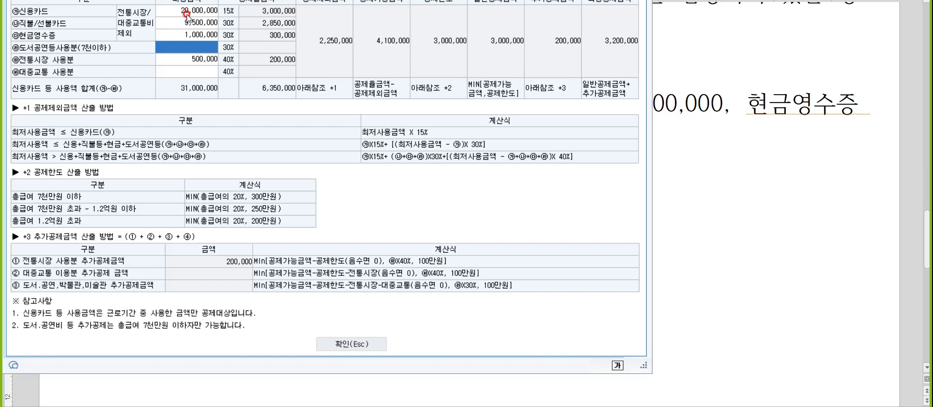
Step: Switch to the notes document and write "보험료O, " on the line below the employee's card items
key(Escape)
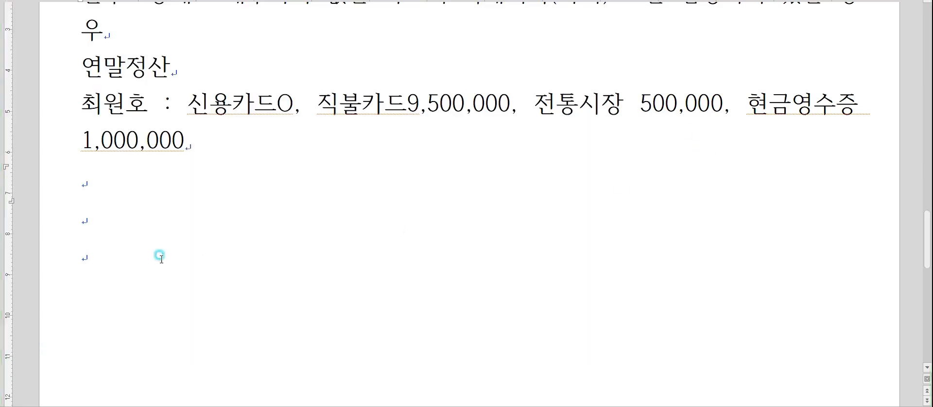
click(173, 179)
text(ㅂ보험료O,)
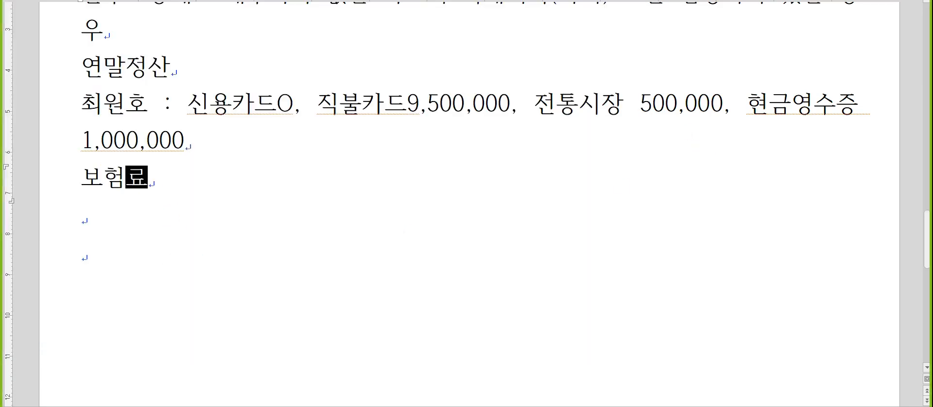
Step: Return to KcLep and confirm the 신용카드 등 사용액 entry window
key(alt+Tab)
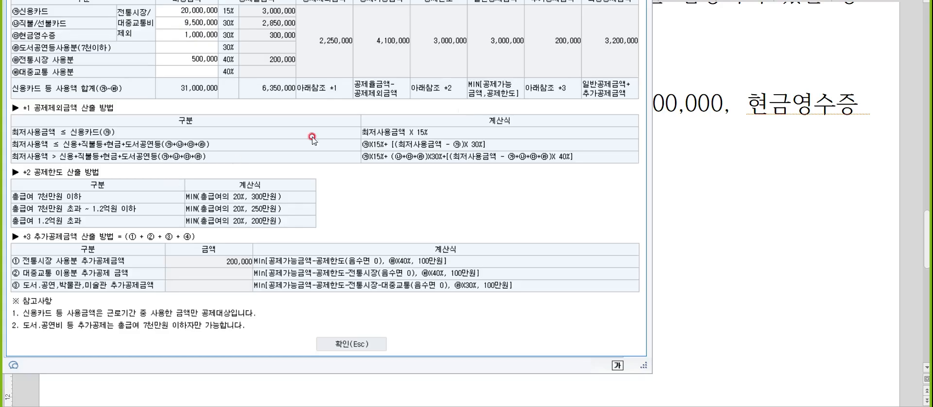
click(340, 337)
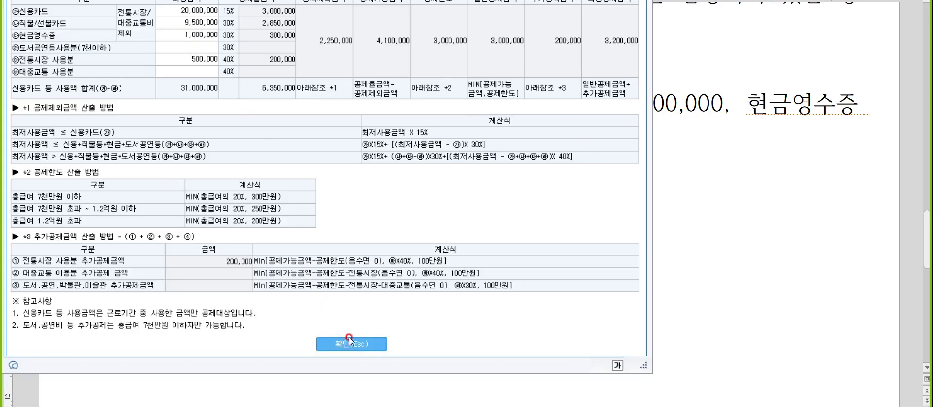
click(349, 343)
Step: Set the 지출액 of 60.보장성보험 일반 to 1,200,000, select the 61.의료비 expense, and switch back to the notes document
scroll(518, 151, up, 4)
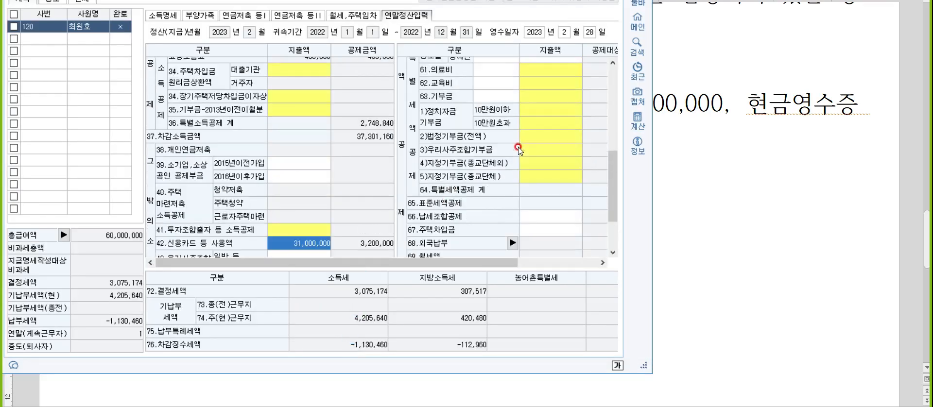
click(540, 113)
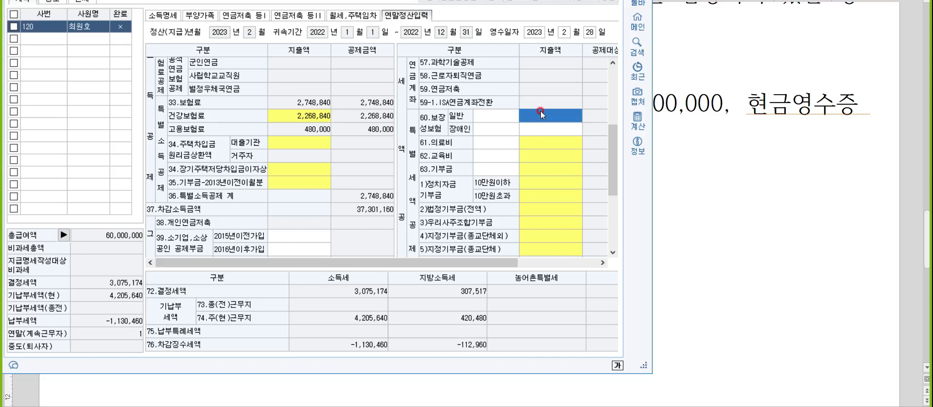
text(1200000)
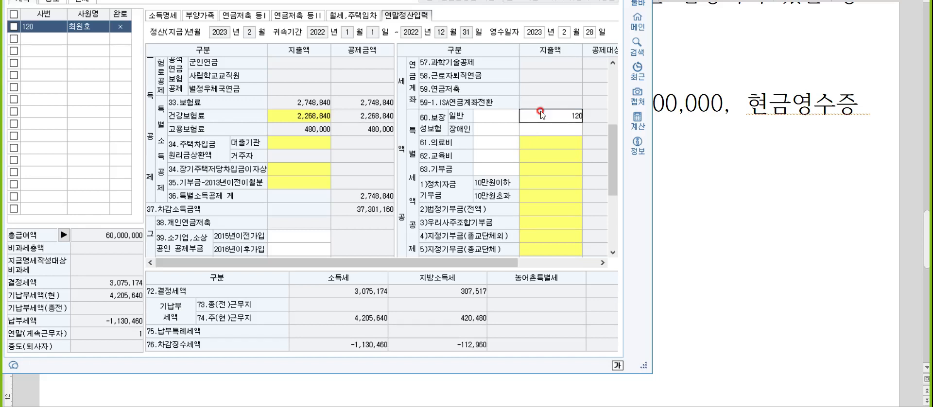
key(Return)
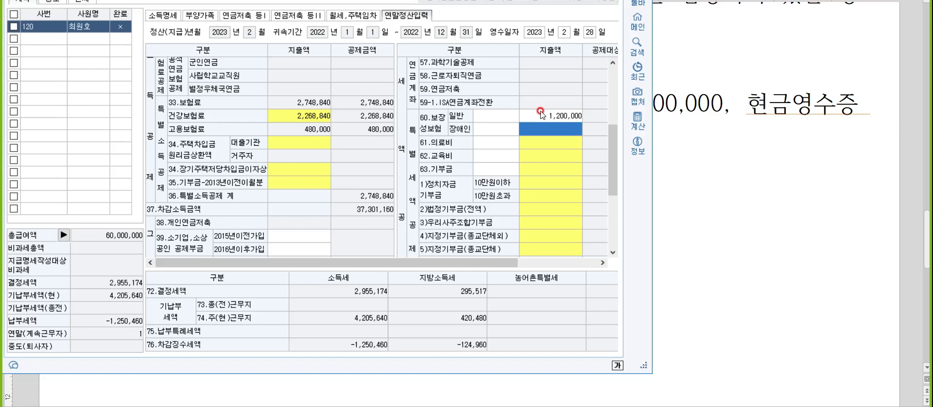
click(558, 143)
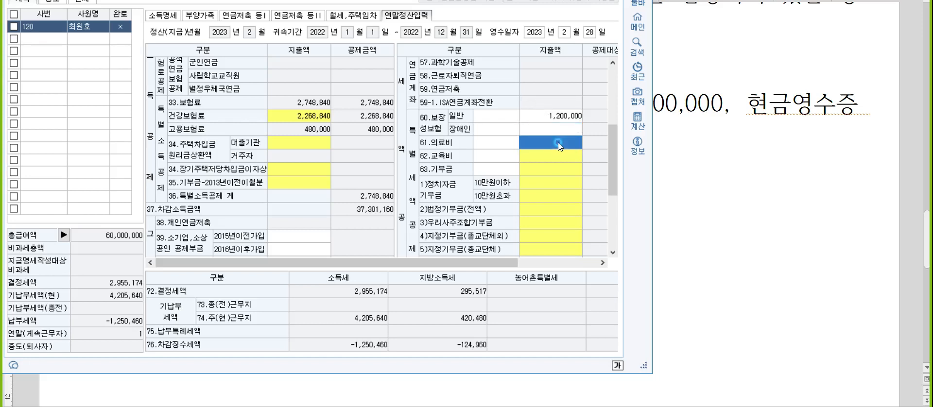
click(691, 178)
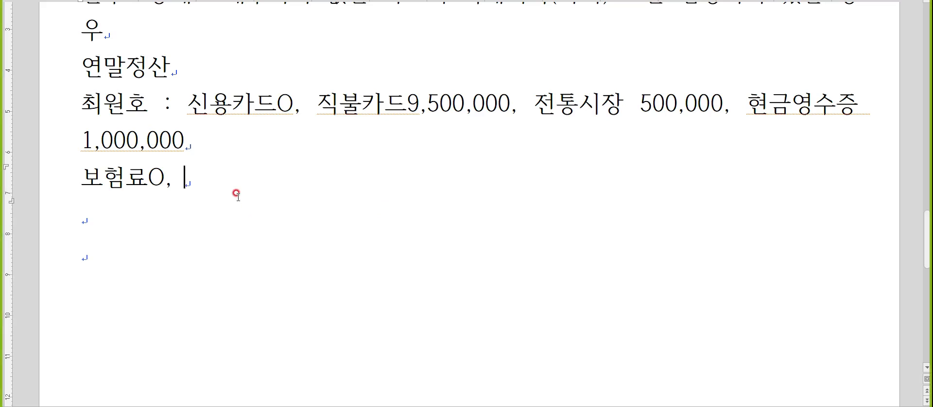
text(wlsckf)
key(BackSpace)
key(BackSpace)
key(BackSpace)
key(BackSpace)
key(BackSpace)
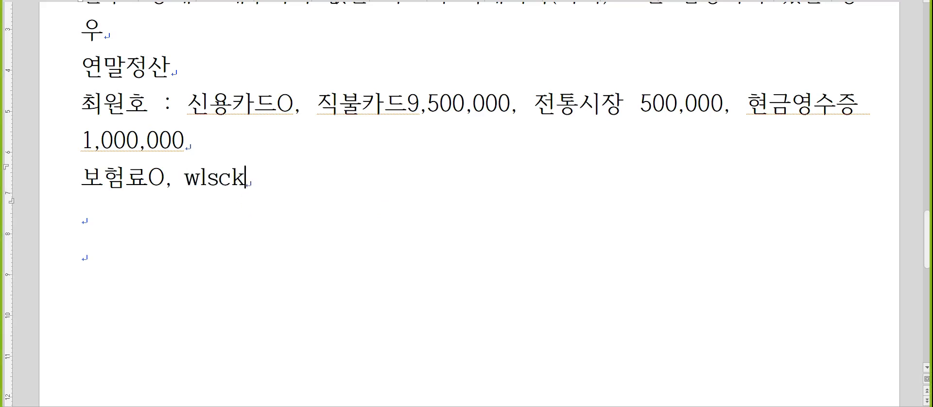
text(lsc)
key(BackSpace)
key(BackSpace)
key(BackSpace)
key(BackSpace)
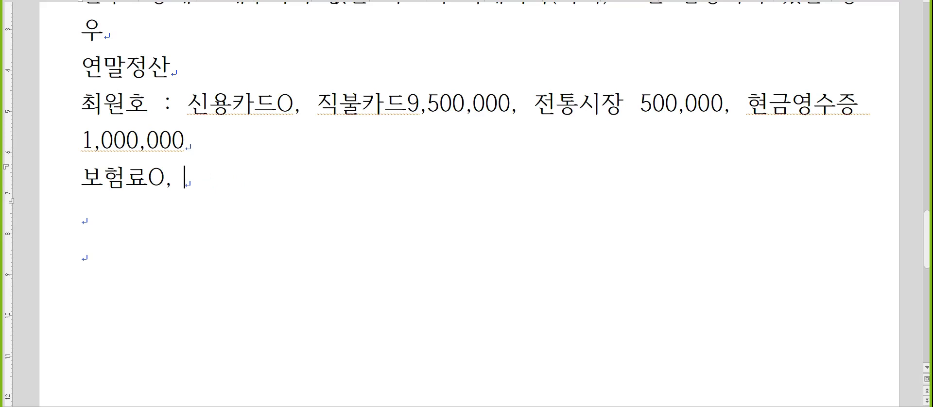
Step: Append the medical examination item "진찰O," to the insurance line
key(Hangul)
text(ㅈ진찰)
key(Hangul)
text(O,)
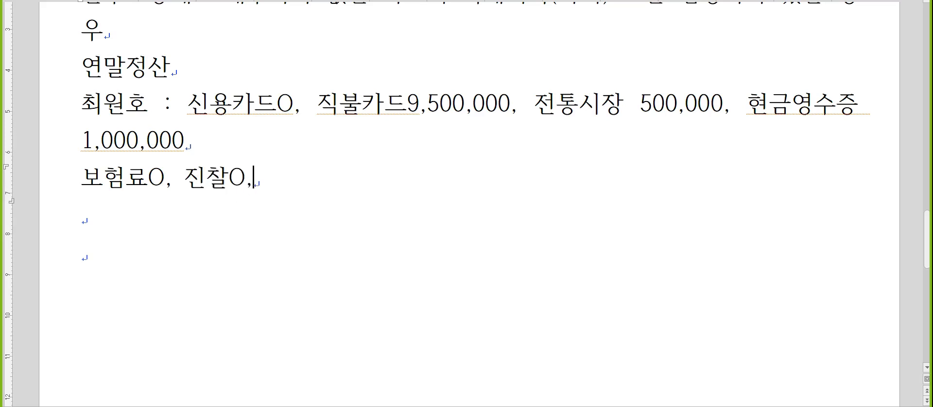
Step: Append " 콘택트렌즈 500,000, 건강기능X" to the same line and start a new line
key(Hangul)
text(ㅋ콘택)
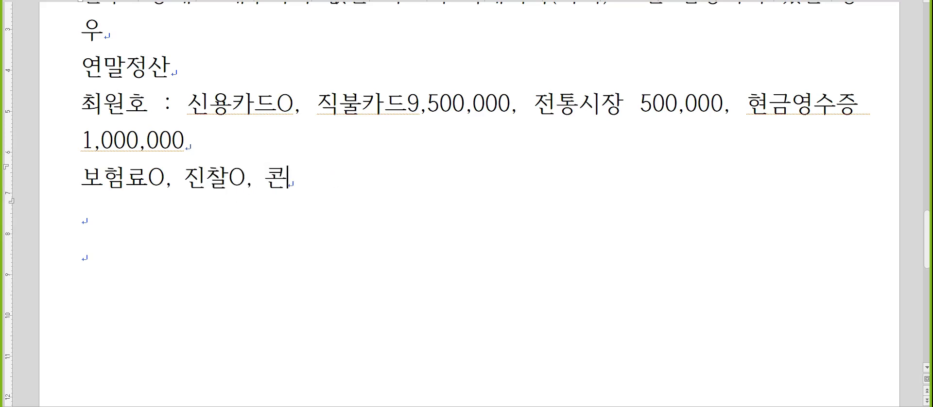
text(트렌2ㅡ)
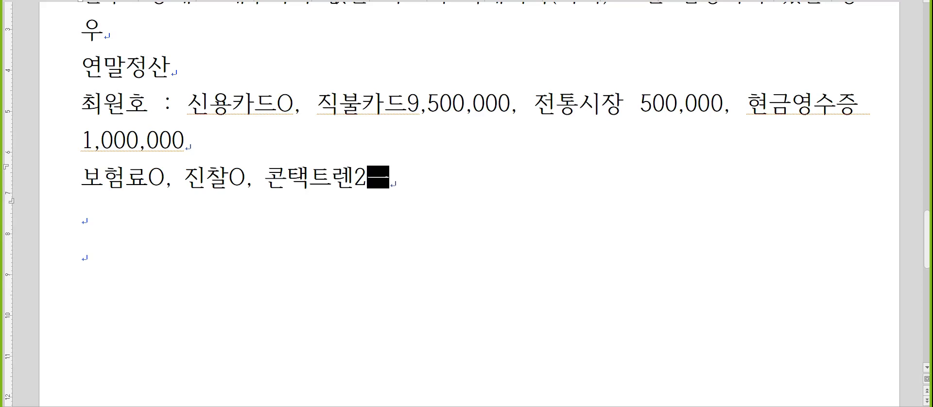
key(BackSpace)
key(BackSpace)
text(즈 50)
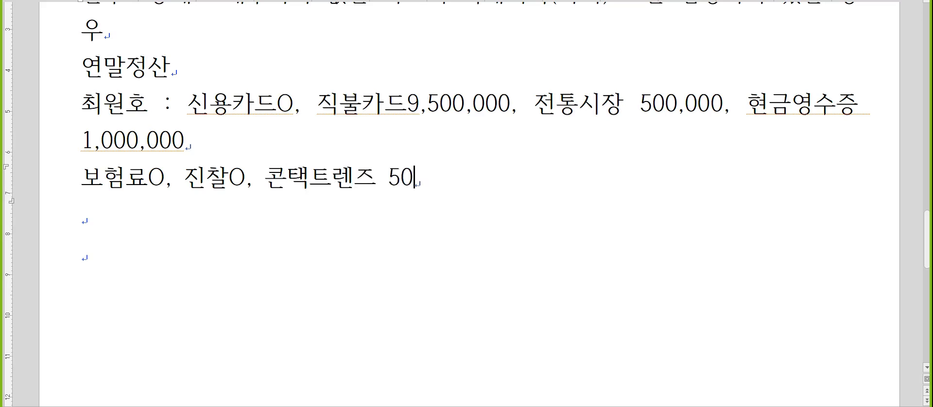
text(0,000)
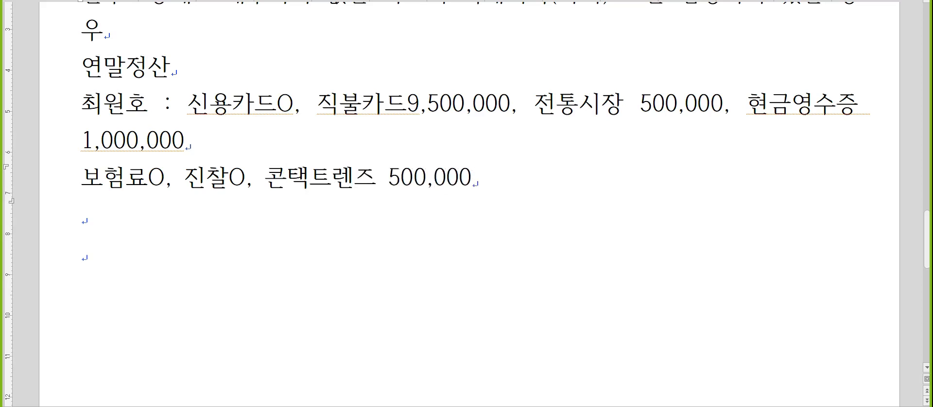
text(, 건강기능X)
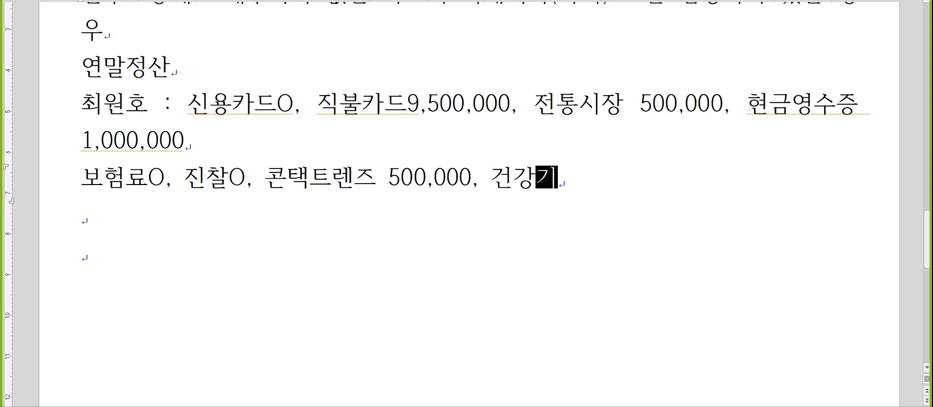
key(Return)
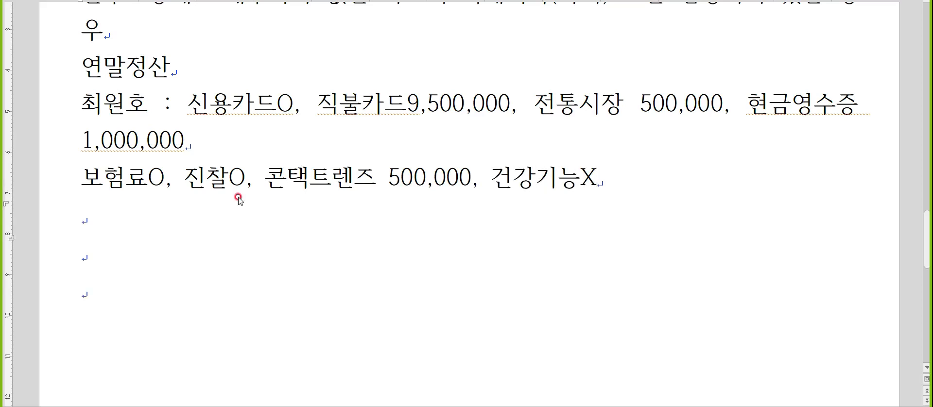
Step: Return to KcLep and open the 의료비지급명세서 from the 의료비 section of 부양가족
key(alt+Tab)
click(212, 16)
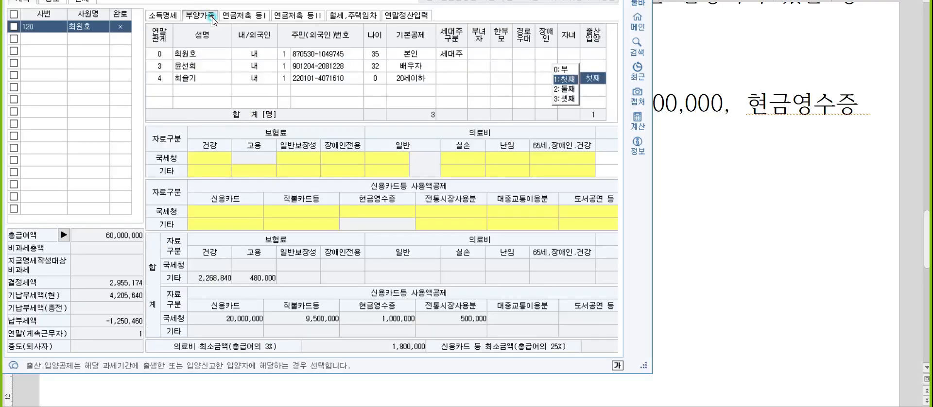
click(469, 160)
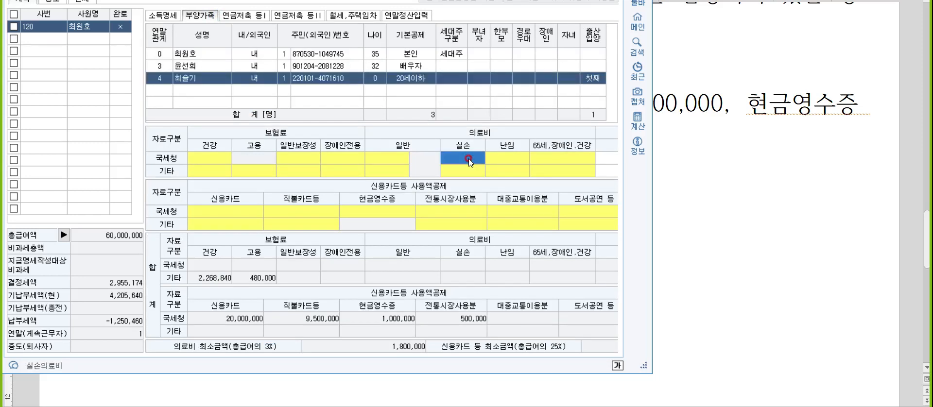
double_click(470, 160)
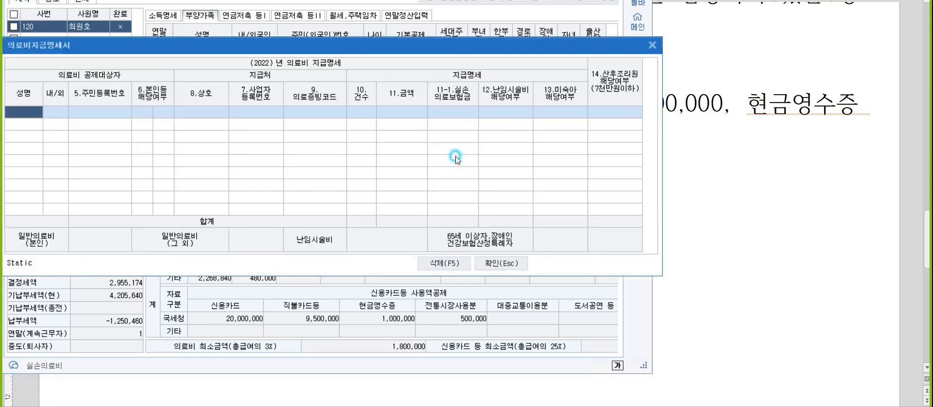
Step: Add a medical expense row for the employee (본인) with evidence code 국세청장, 건수 1 and amount 2,500,000
key(F2)
key(Return)
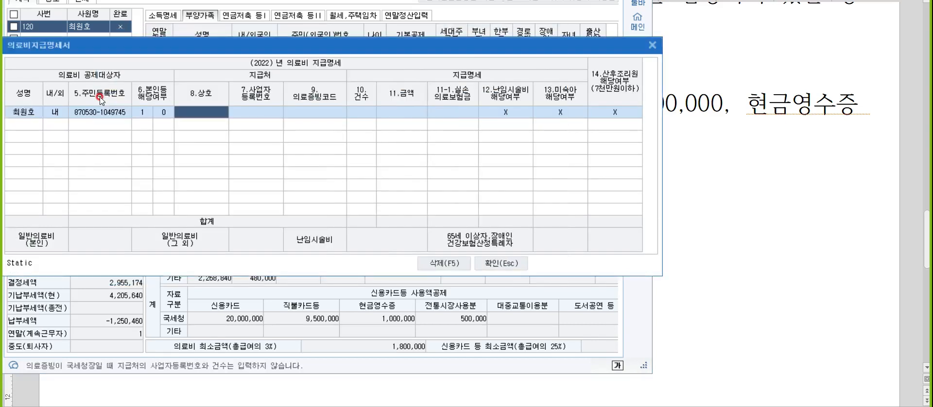
text(1)
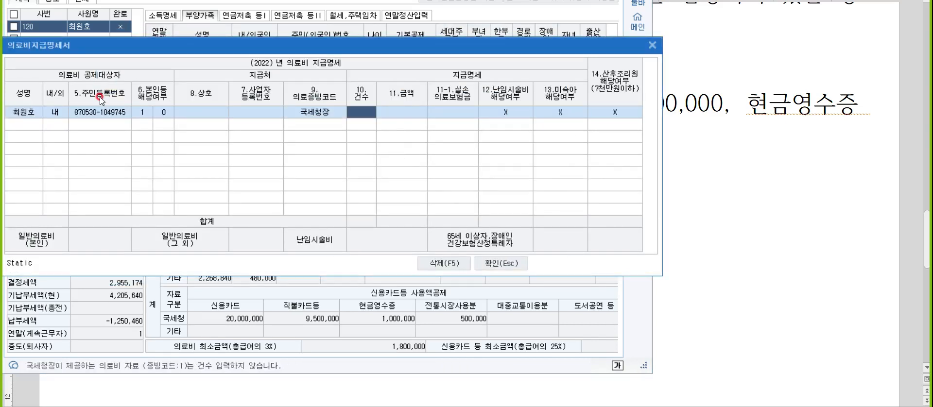
key(Return)
text(2500000)
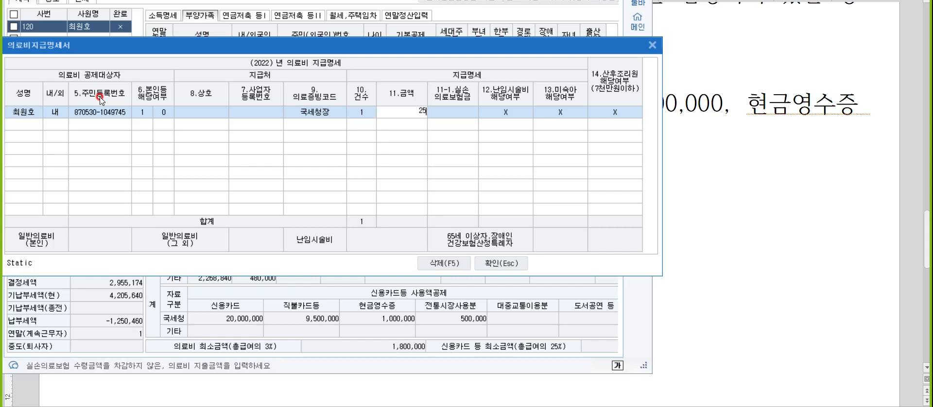
key(Return)
Step: Add a second medical expense row for the employee with evidence code 국세청장, 건수 1 and amount 500,000, then close the statement
key(Return)
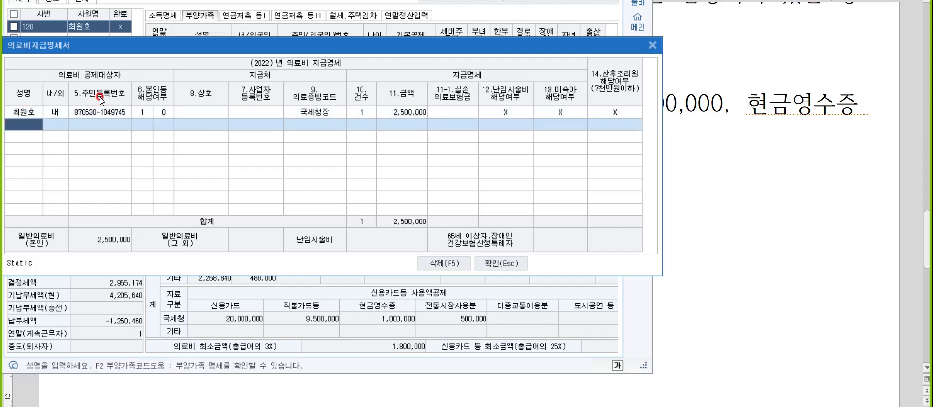
key(F2)
key(Return)
key(Return)
key(Return)
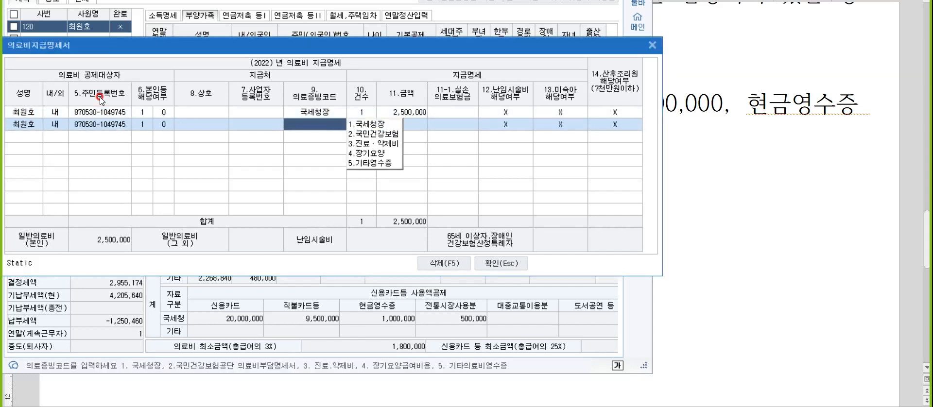
text(1)
key(Return)
key(Return)
text(5000000)
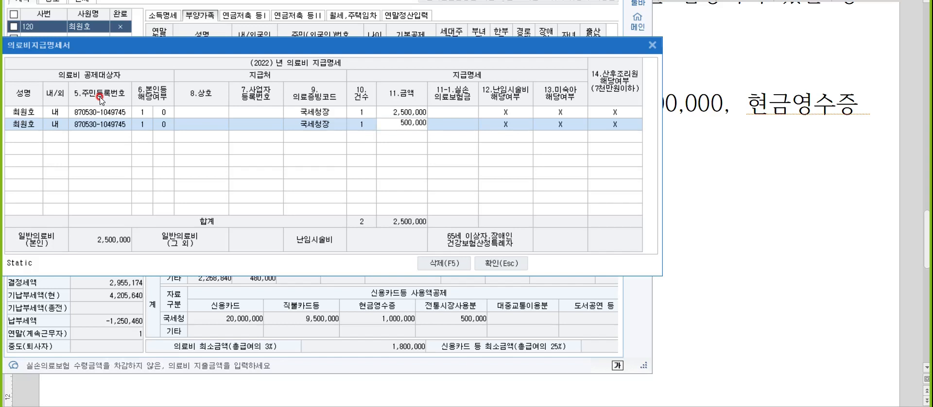
key(Return)
key(Return)
key(Return)
key(Return)
key(Return)
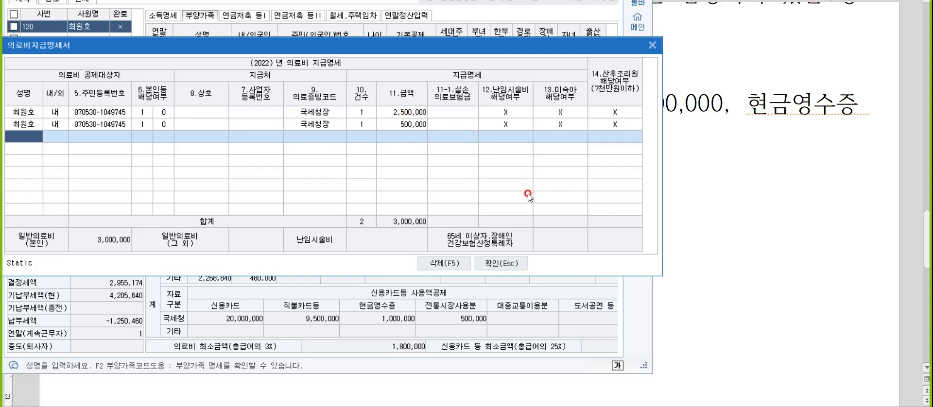
click(504, 271)
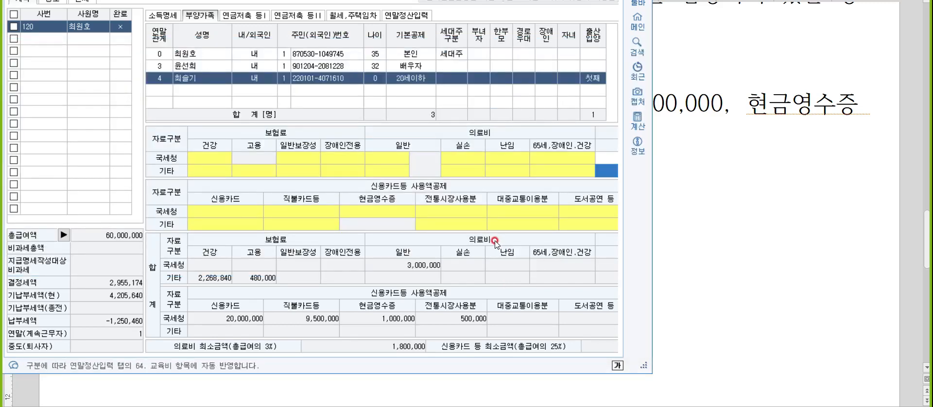
mouse_move(495, 242)
click(706, 242)
click(125, 215)
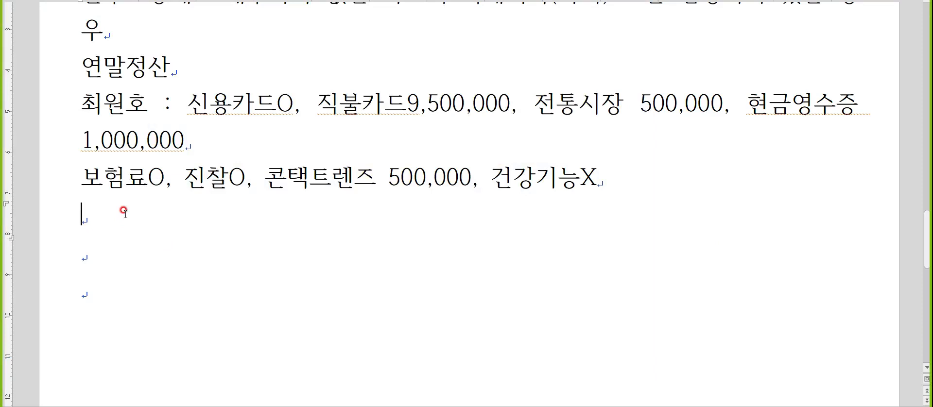
key(Hangul)
key(alt+Tab)
key(alt+Tab)
key(alt+Tab)
key(alt+Tab)
key(alt+Tab)
key(alt+Tab)
key(alt+Tab)
key(alt+Tab)
key(alt+Tab)
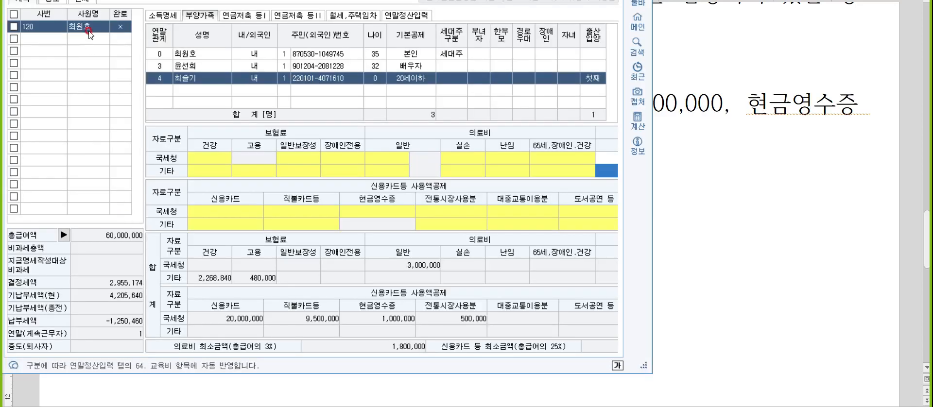
Step: Record 3,000,000 as the 본인(전액) 지출액 of item 62.교육비 in KcLep's 연말정산입력 section
click(407, 16)
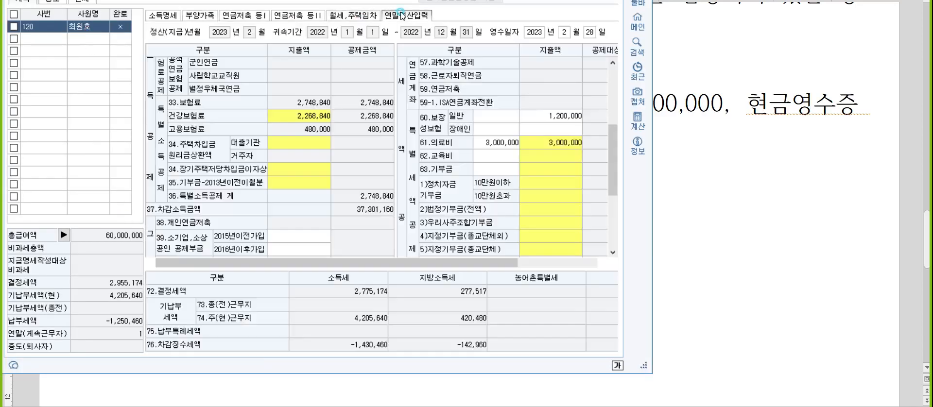
click(543, 143)
click(545, 156)
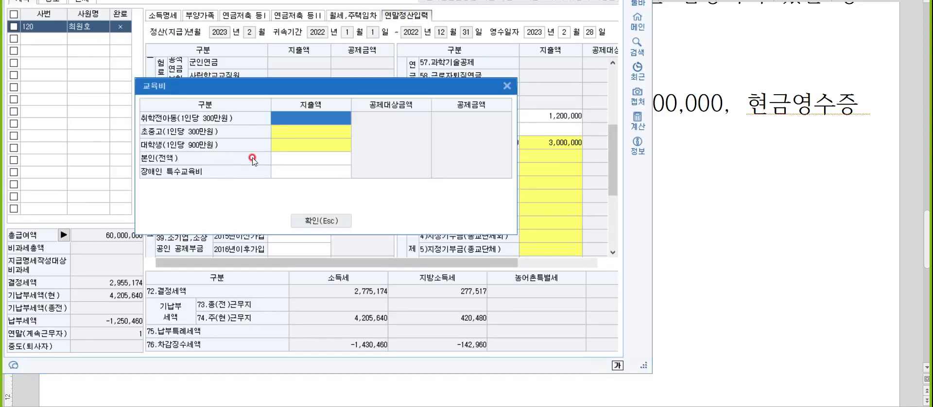
click(280, 158)
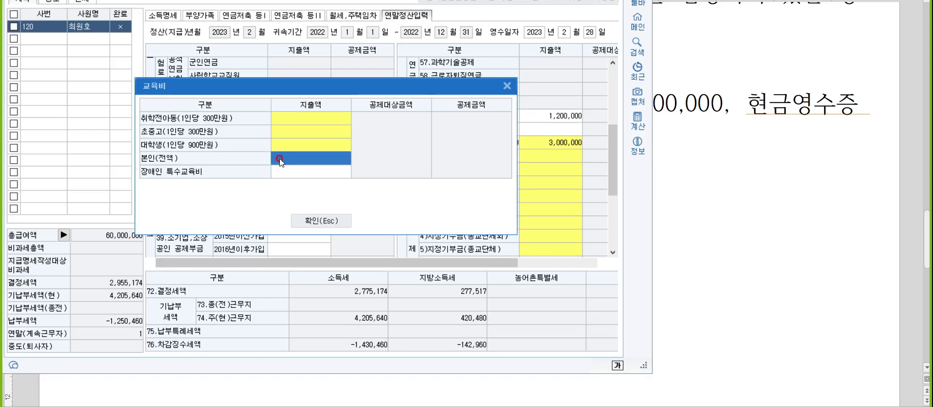
text(3000000)
key(Return)
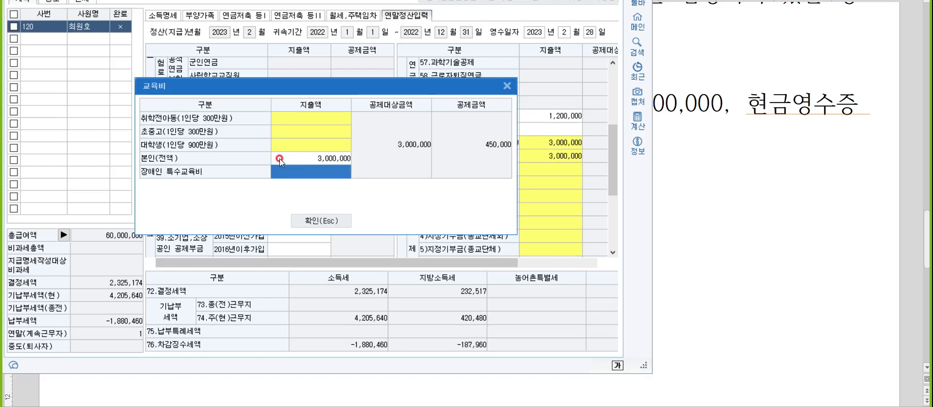
click(301, 224)
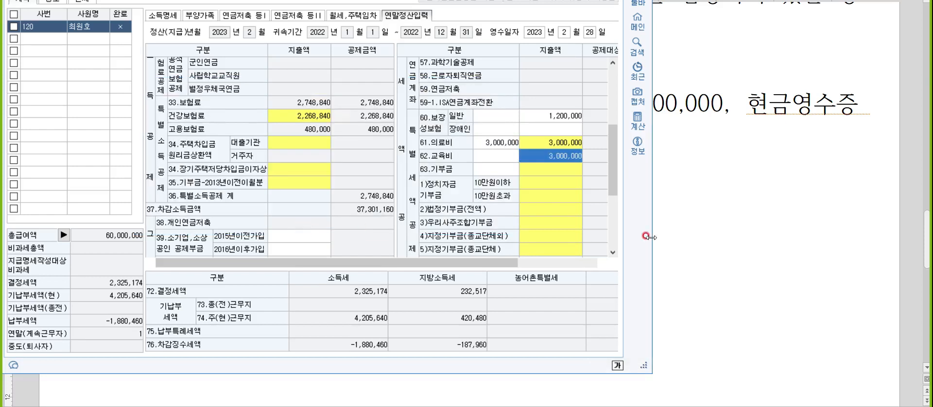
Step: Switch to the notes document and add the line "본인 : 직업능력훈련개발시설O" below the insurance line
click(695, 220)
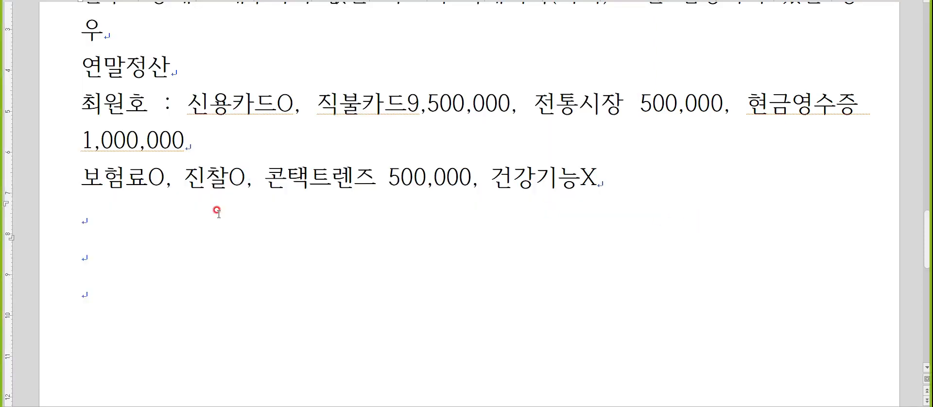
text(qhsdl)
key(BackSpace)
key(BackSpace)
key(BackSpace)
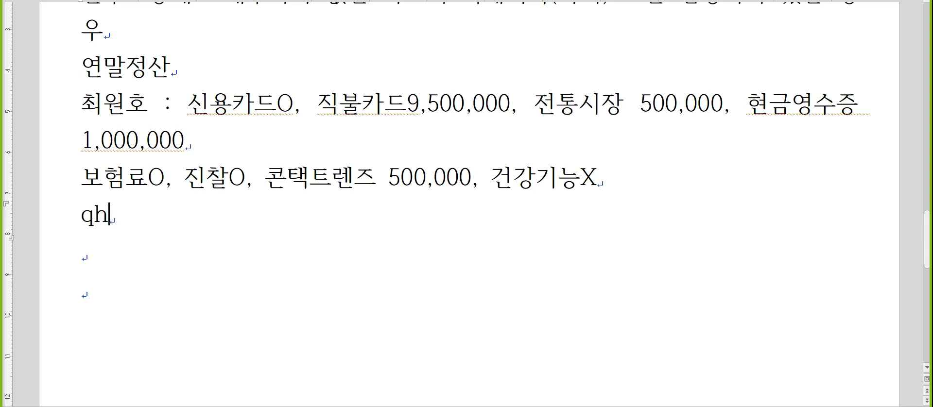
key(BackSpace)
key(BackSpace)
key(Hangul)
text(본인 : 지)
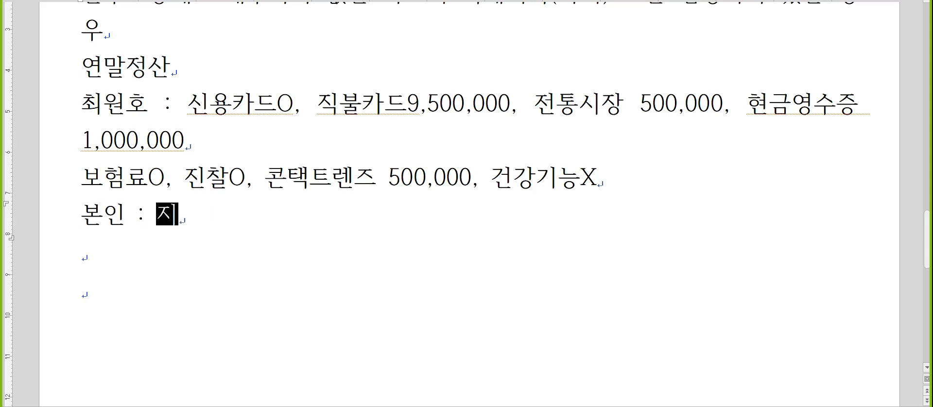
text(ㄱ업능력)
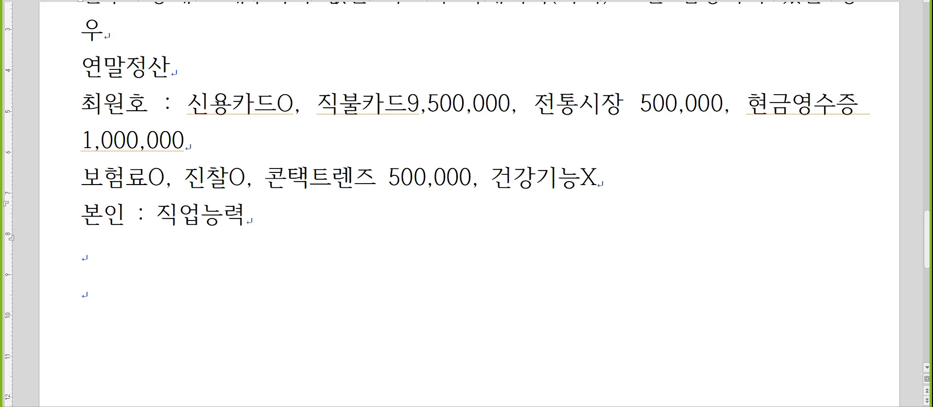
text(훈련개발시설)
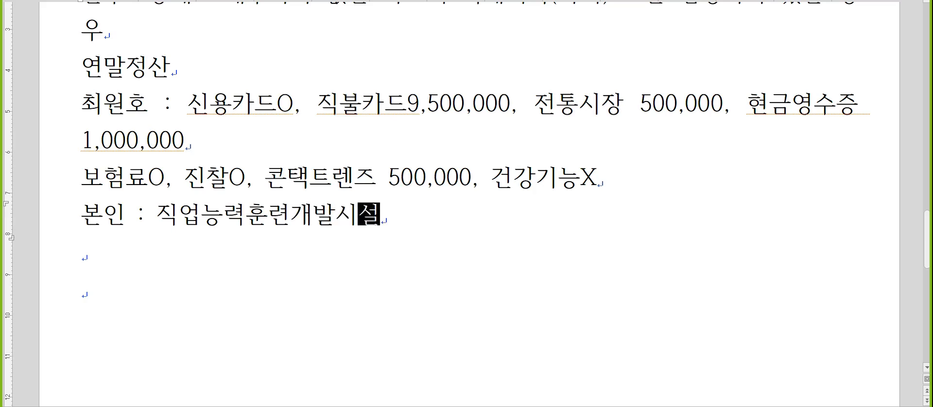
key(Hangul)
text(O)
key(Return)
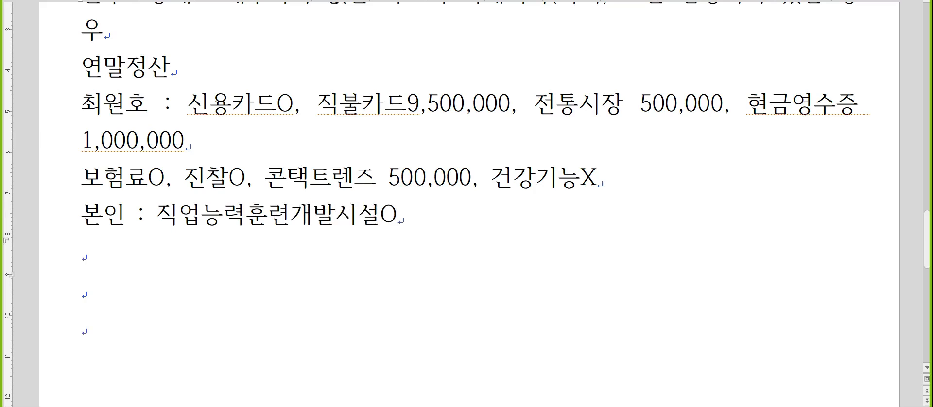
Step: Begin the donation note with "기부금 : 천재O(법정)" on the new line
scroll(230, 202, down, 2)
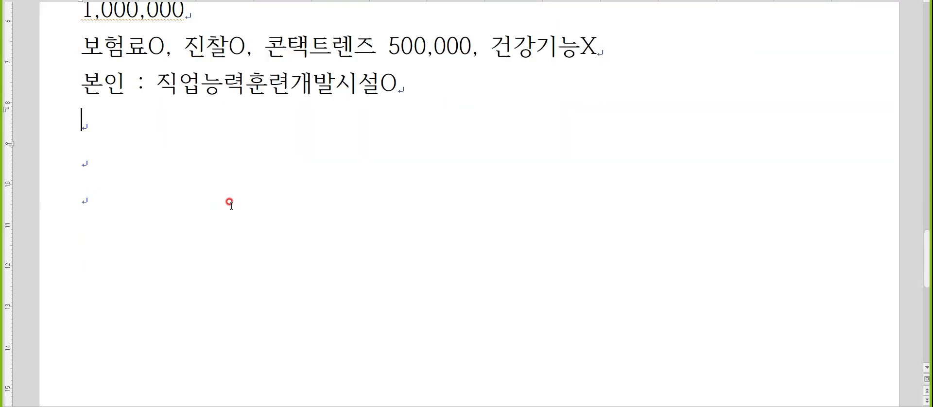
key(Hangul)
text(rlqnr)
key(BackSpace)
key(BackSpace)
key(BackSpace)
key(BackSpace)
key(BackSpace)
key(Hangul)
text(기북)
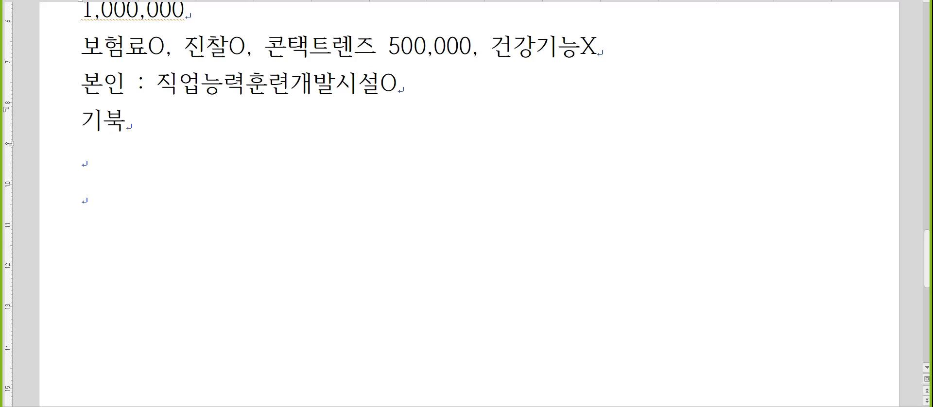
text(금 : 천재O)
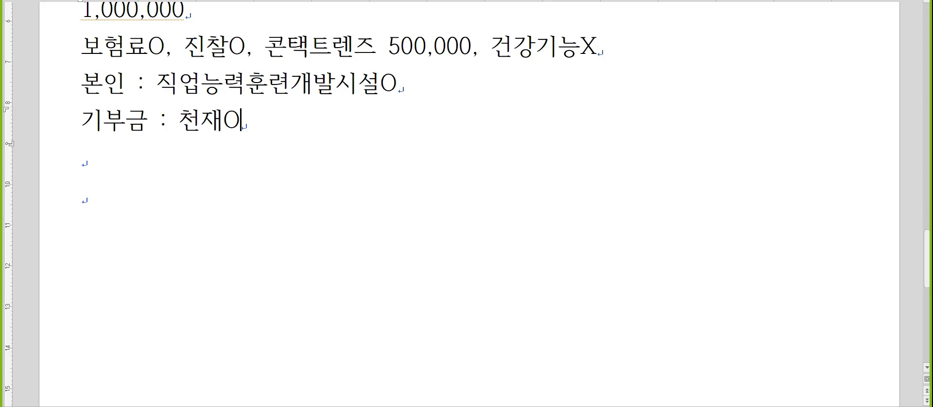
text((법정))
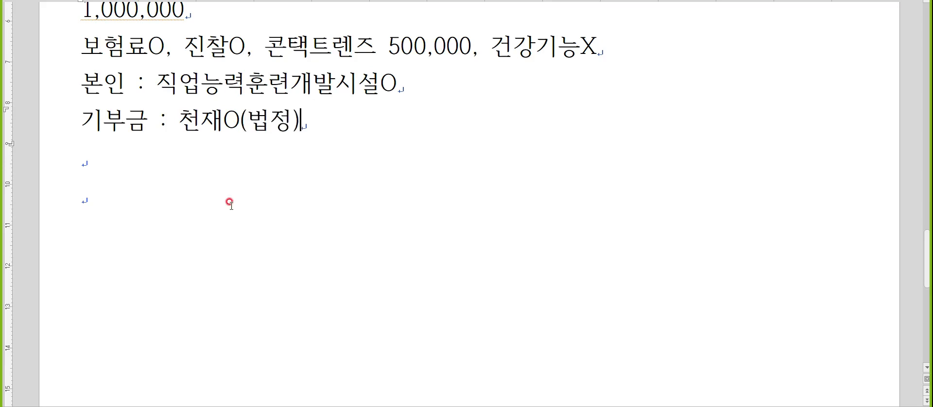
text(, 정칯)
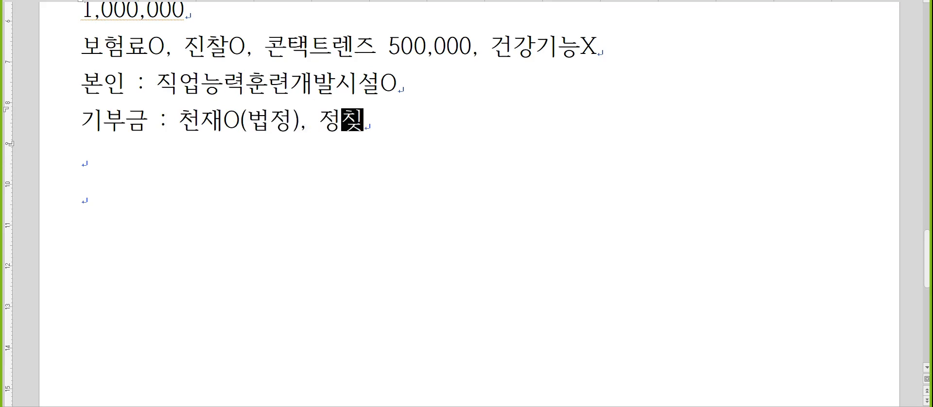
text(자금기분ㅇㄷ)
Step: Append ", 정치자금기부금은 본인만 가능" to the donation line and start a new line
key(BackSpace)
key(BackSpace)
key(BackSpace)
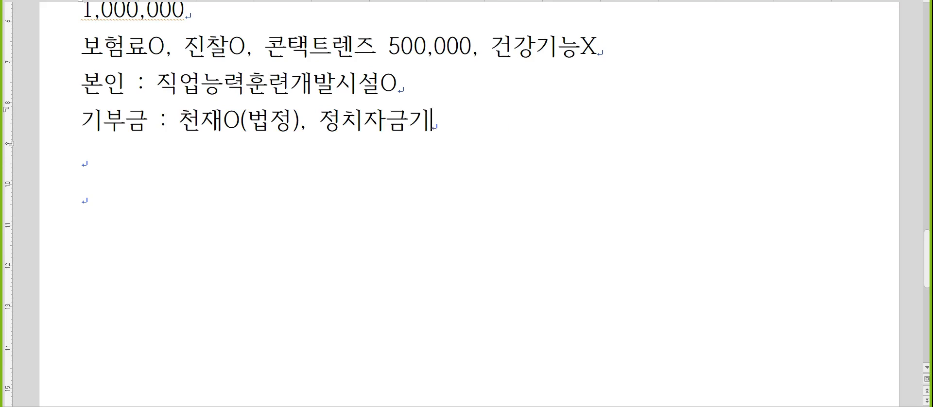
key(BackSpace)
text(기ㅂ)
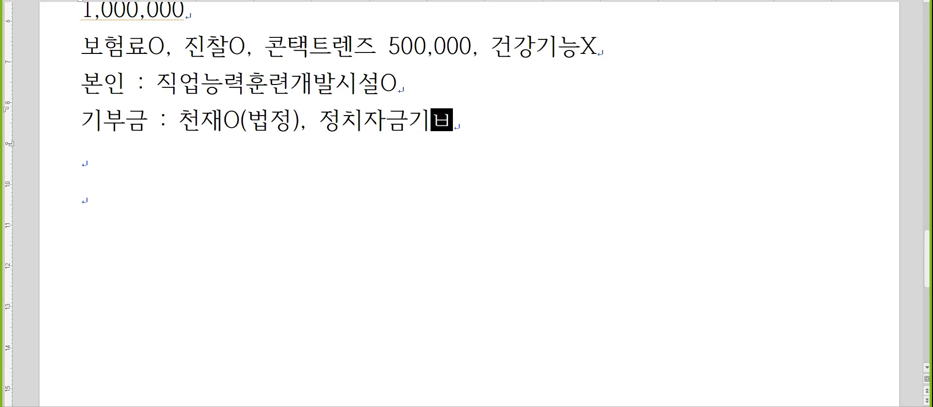
text(부금은 본인마)
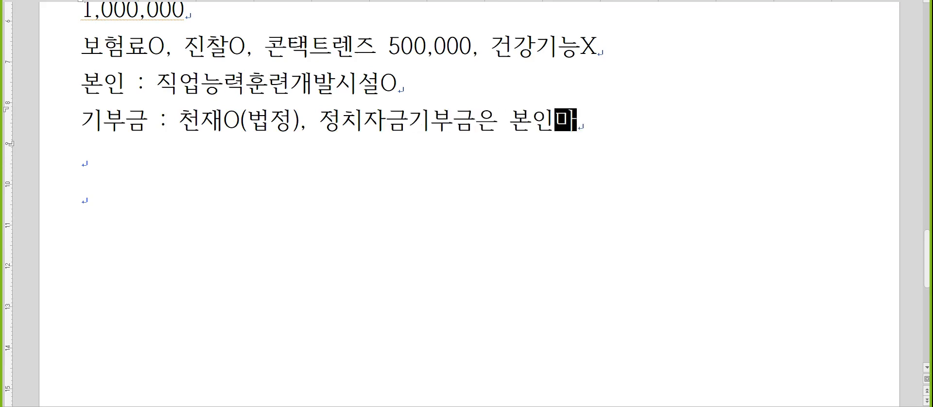
text(ㄴ 가능)
key(Return)
Step: Return to KcLep, open the 기부금 details and set the 소법 제34조 2항 1호(구.법정) 당기 지출액 to 200,000
key(alt+Tab)
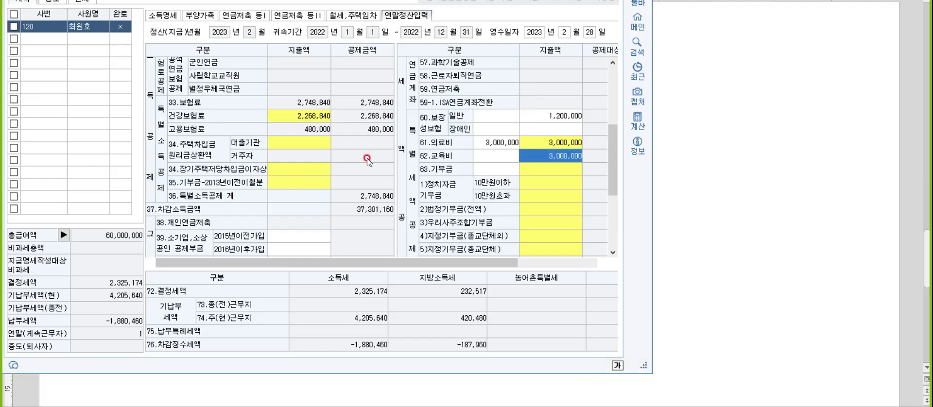
click(554, 182)
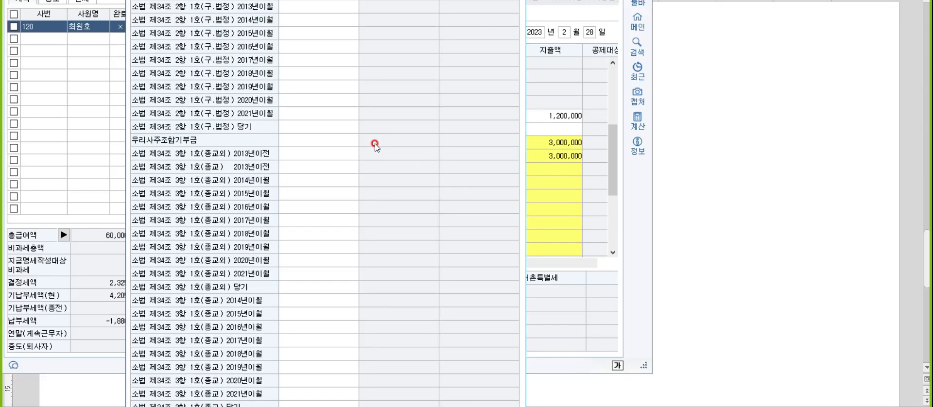
click(307, 126)
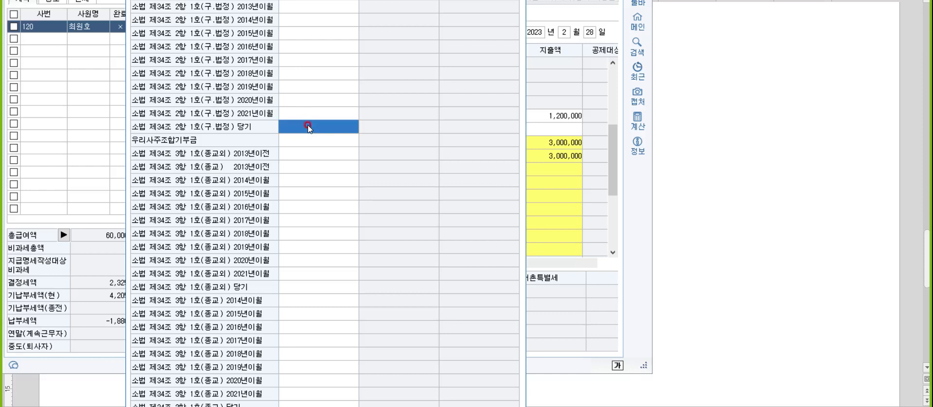
text(2000000)
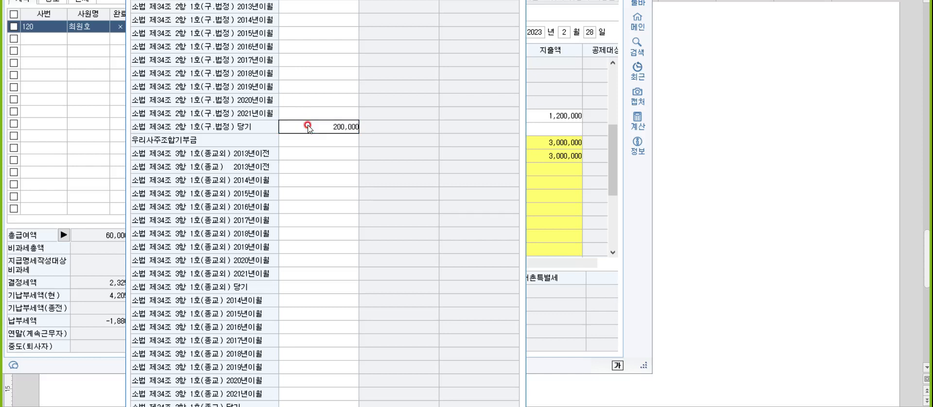
key(Return)
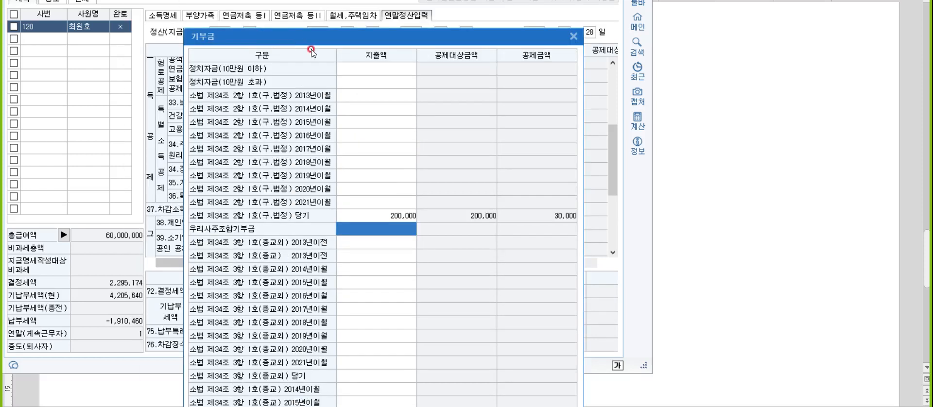
Step: Set the 정치자금(10만원 이하) 지출액 to 100,000 and close the 기부금 details
click(346, 68)
click(346, 68)
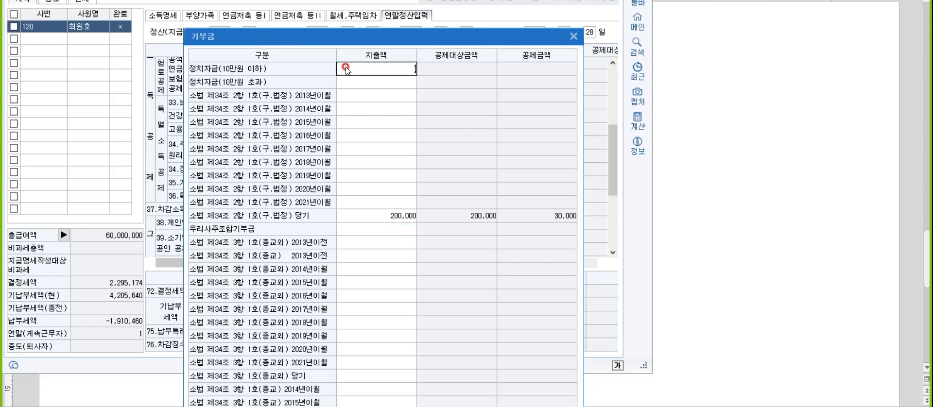
text(100,000)
key(Return)
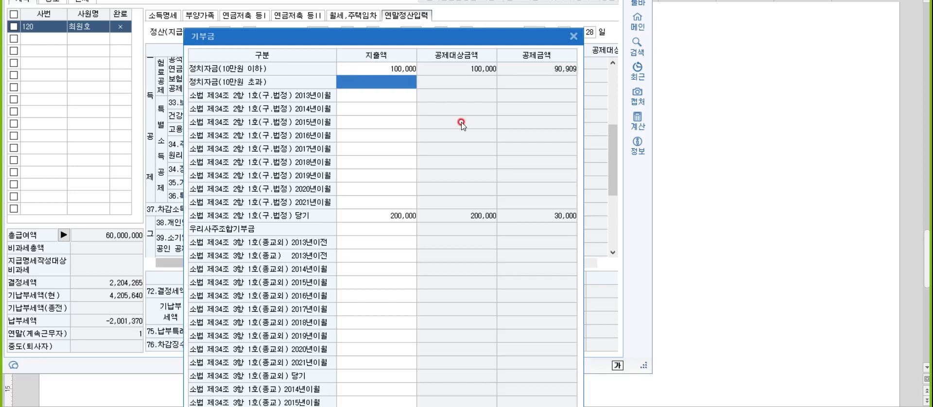
click(573, 37)
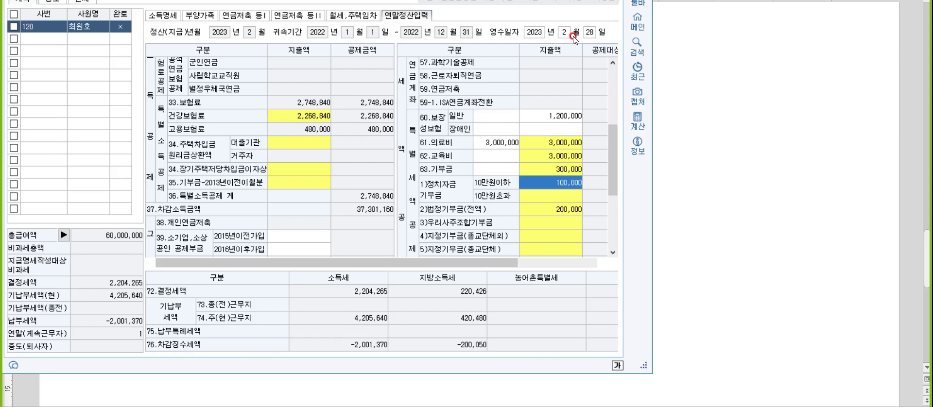
Step: Switch to the notes document and add "산후조리원(7,000만원이하, 200만원)" on the line below the 기부금 note
click(707, 184)
click(147, 150)
text(ㅅ)
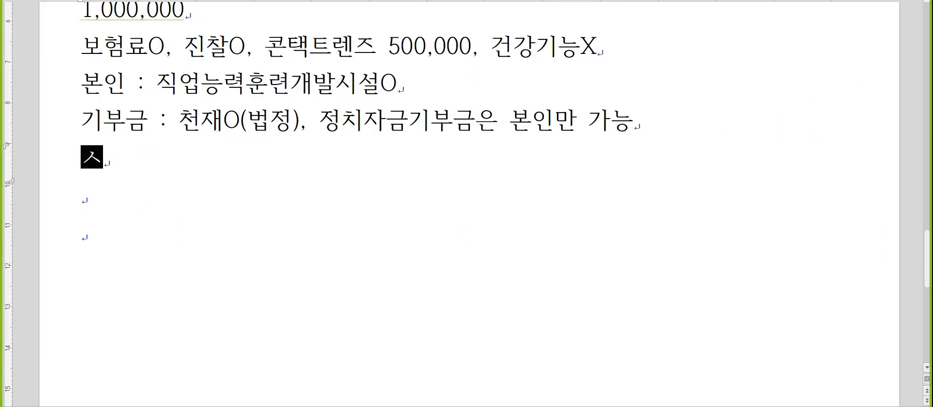
text(ㅏㄴㅎㅗㅊ)
text(원(8)
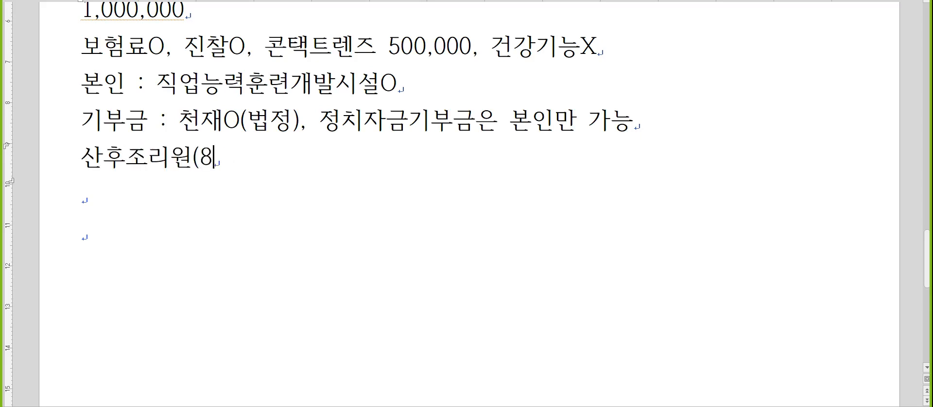
key(BackSpace)
text(8)
key(BackSpace)
text(7,0)
text(00만원이하, 20)
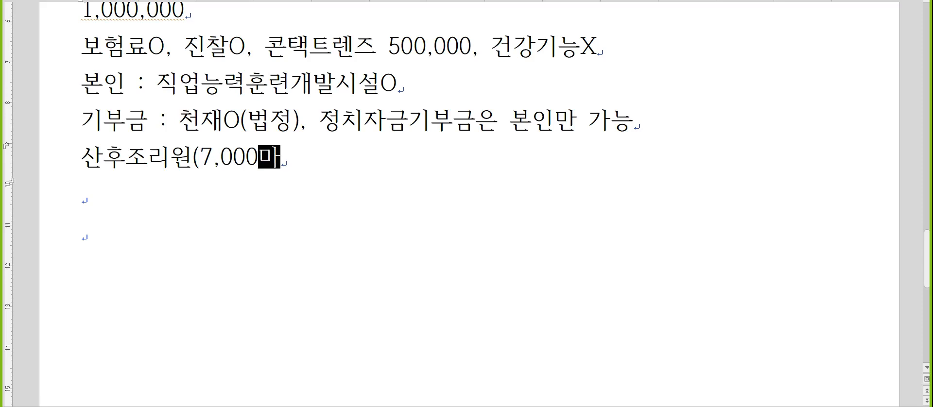
text(0만원))
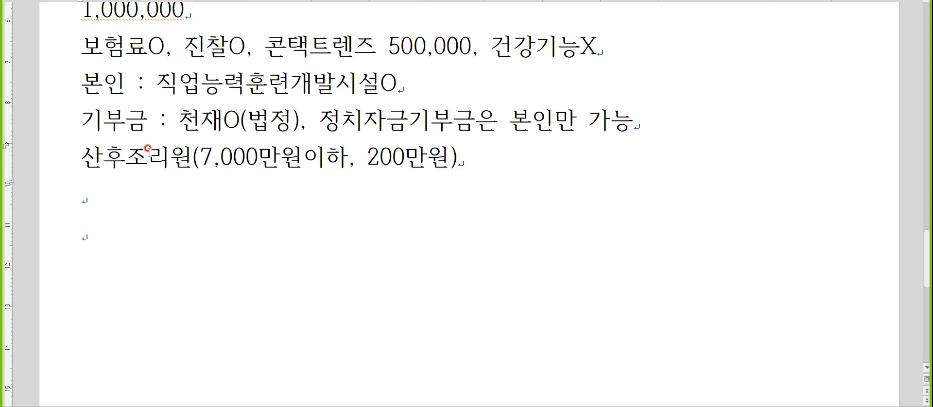
key(Hangul)
scroll(222, 122, down, 2)
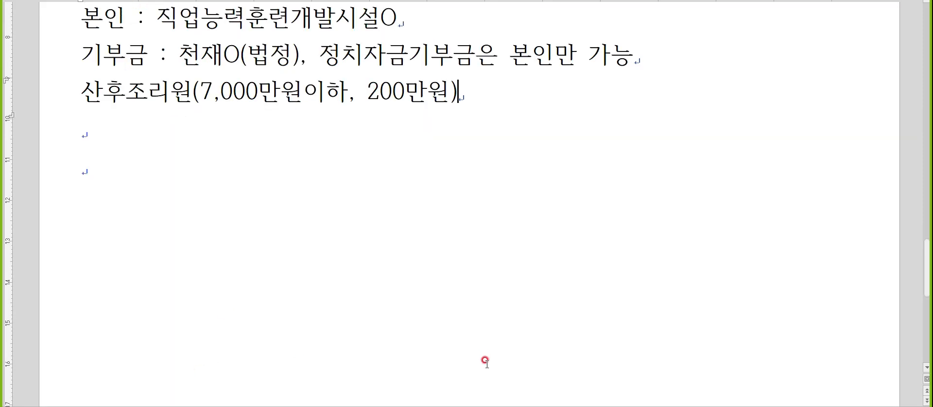
Step: Return to KcLep, open the 의료비지급명세서 from the dependents' data and add a new row for the spouse
key(alt+Tab)
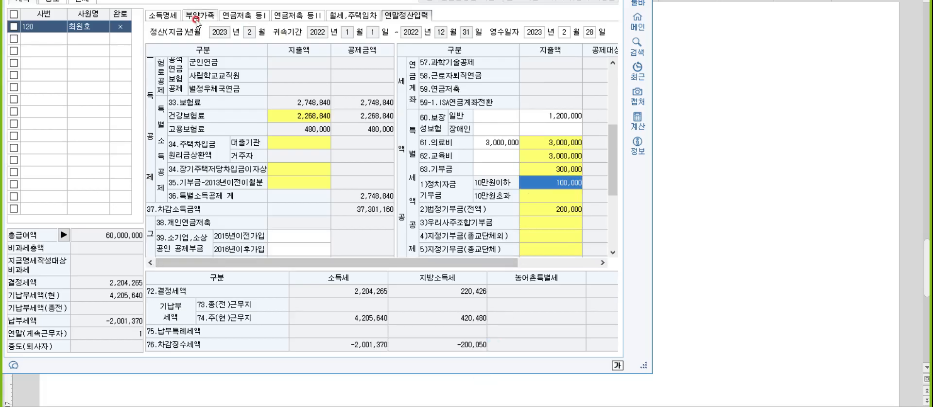
click(199, 15)
click(463, 163)
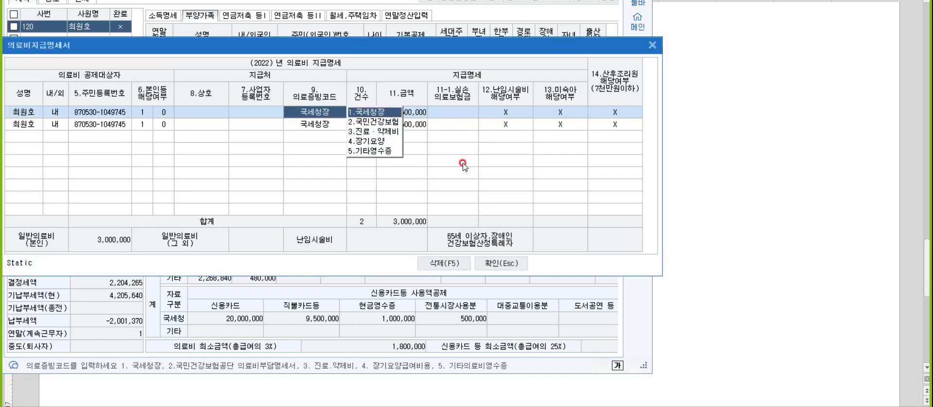
click(20, 138)
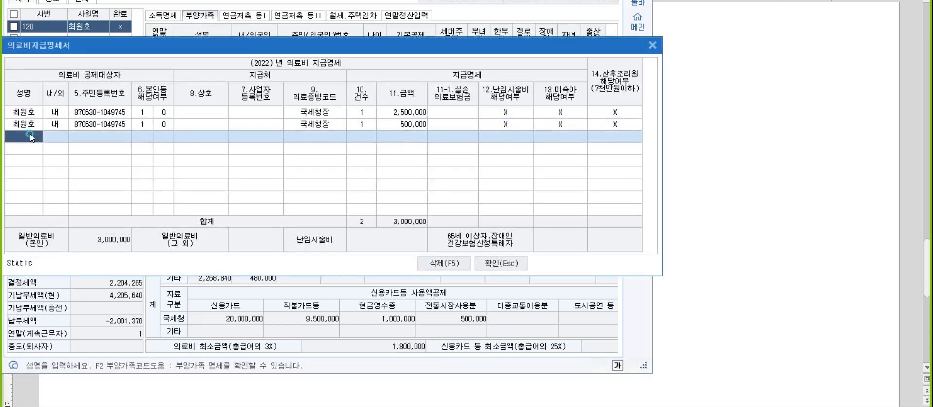
key(F2)
key(Down)
key(Return)
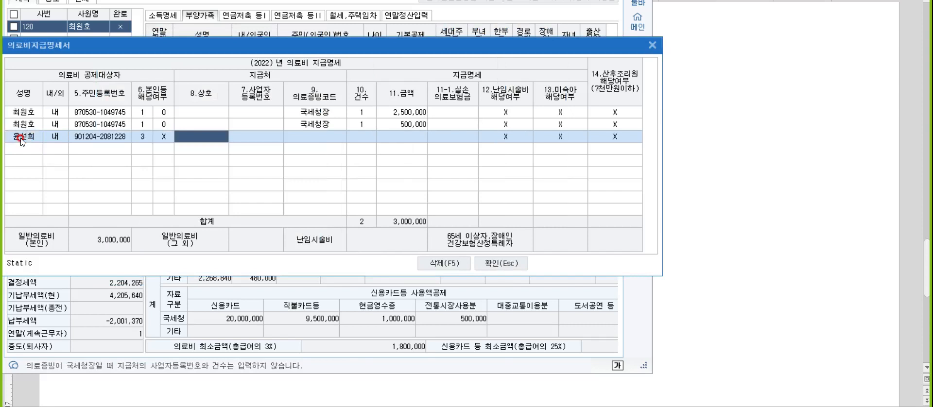
Step: Set the spouse's 의료증빙코드 to 국세청장, 건수 to 1 and 금액 to 2,000,000, and close the medical expense statement
key(Return)
key(1)
key(Return)
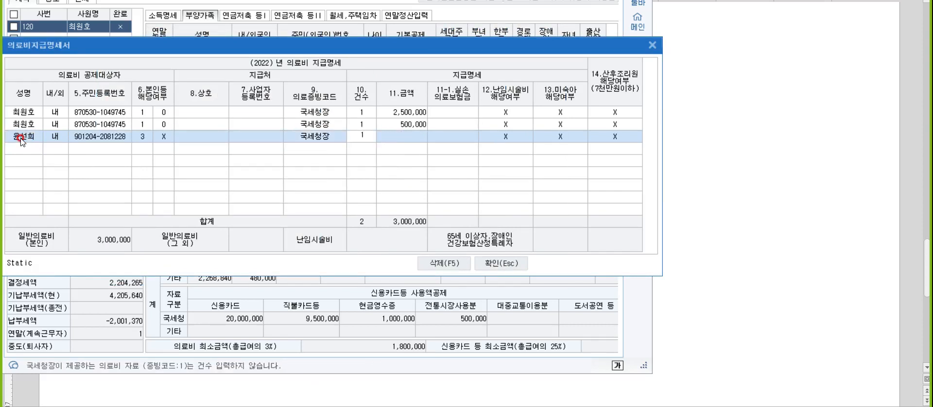
key(Return)
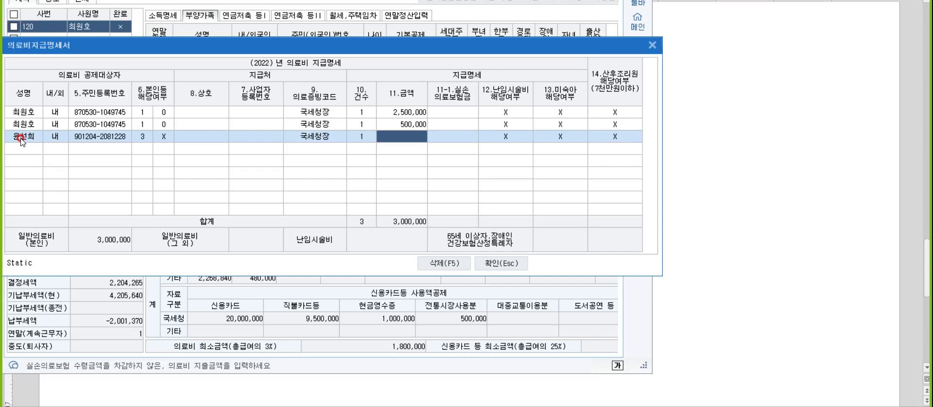
text(2000000)
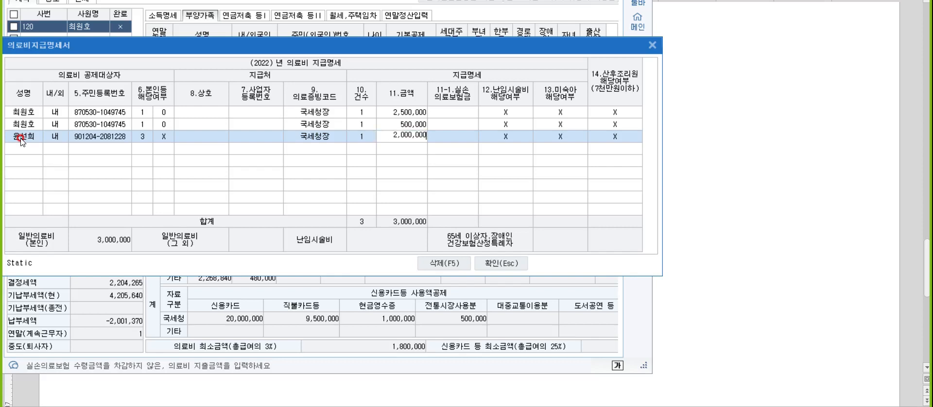
key(Return)
key(Return)
key(Return)
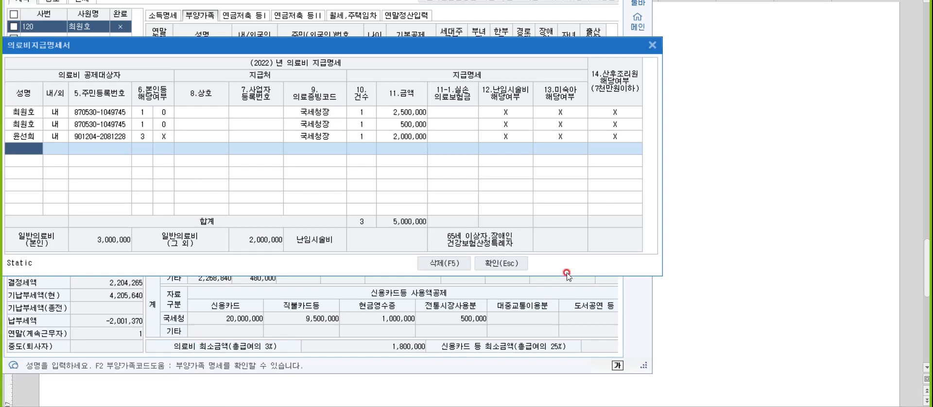
click(480, 276)
click(529, 195)
key(Escape)
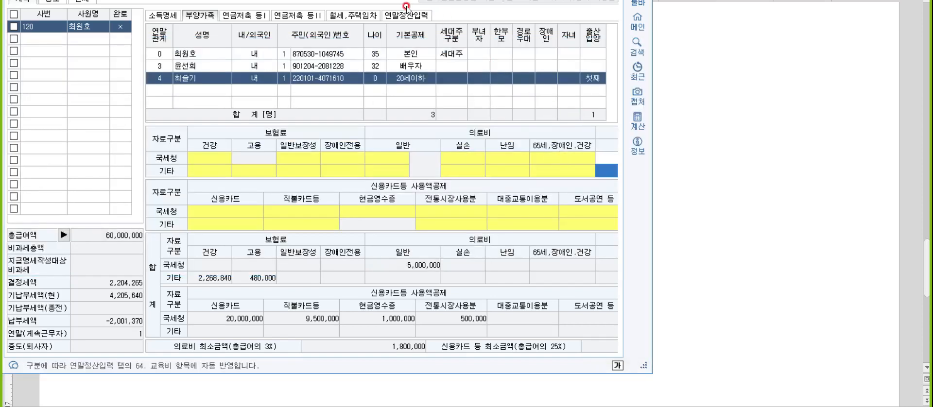
Step: In the 연말정산입력 education details, enter a 대학생 지출금액 of 1,000,000 and close the 교육비 details
click(412, 24)
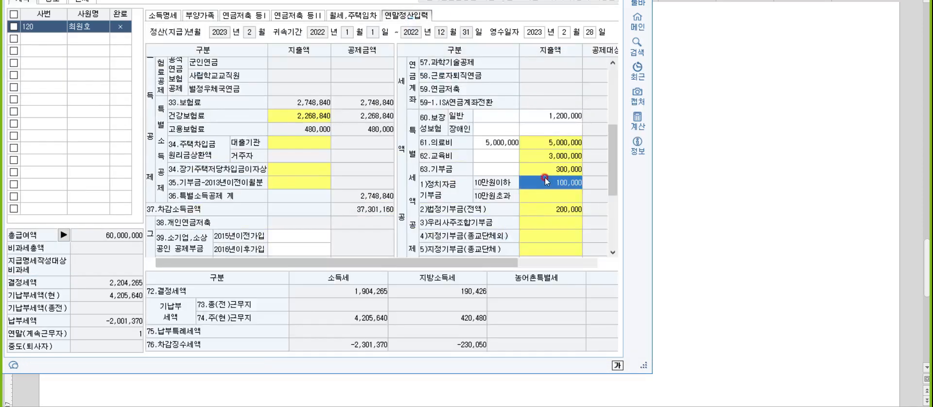
click(544, 158)
click(544, 160)
double_click(336, 143)
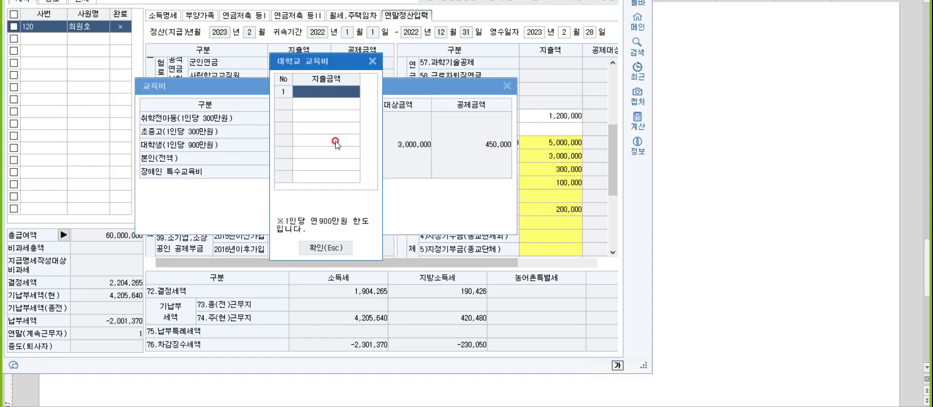
text(1000000)
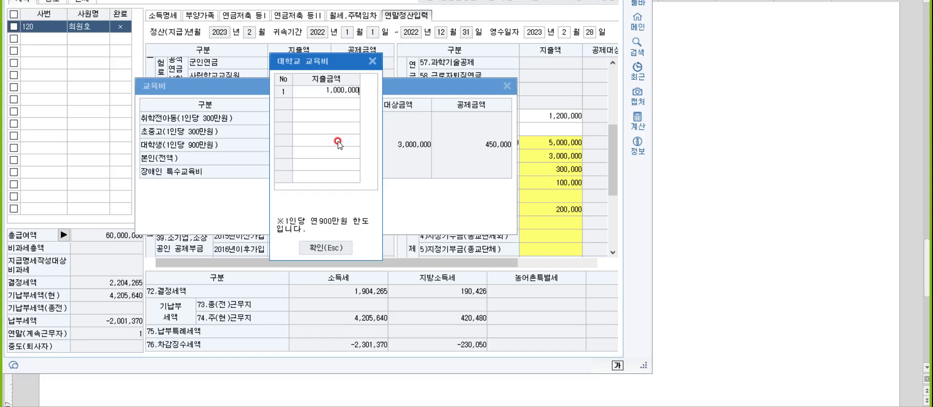
key(Return)
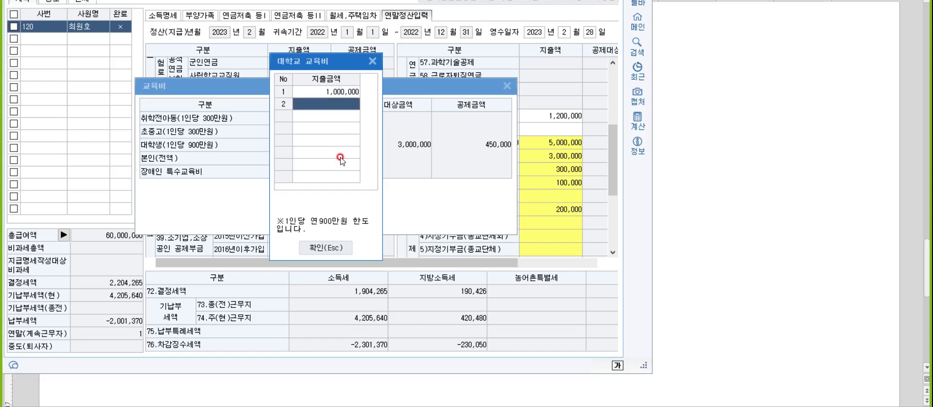
click(334, 247)
click(322, 221)
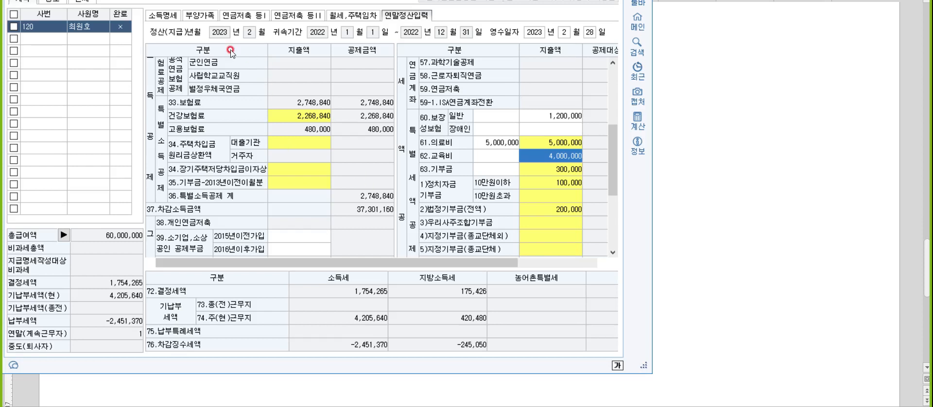
Step: Reopen the 의료비지급명세서 from the dependents' data and add a new row for the child
click(199, 16)
click(462, 156)
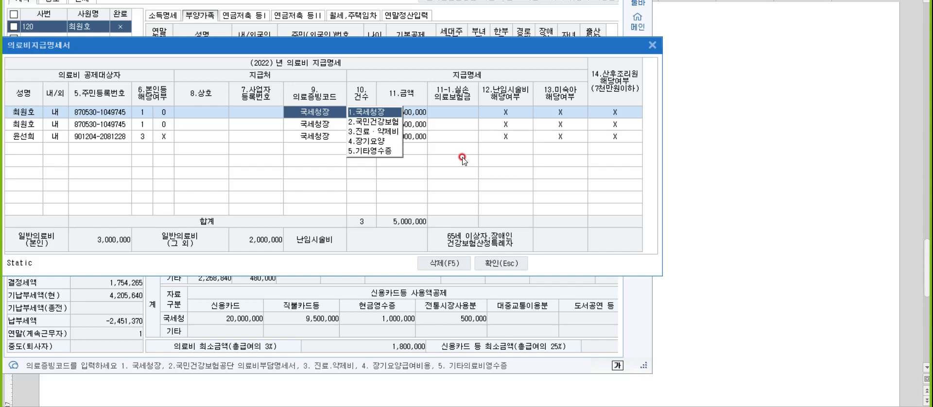
click(16, 150)
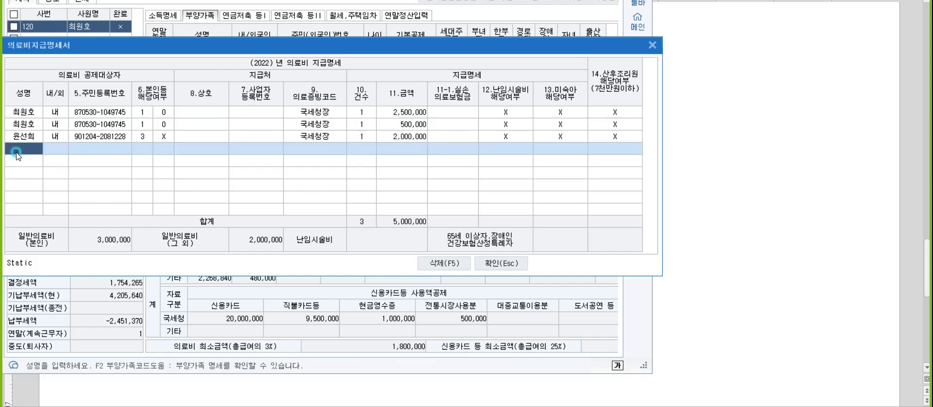
key(F2)
key(Down)
key(Down)
key(Return)
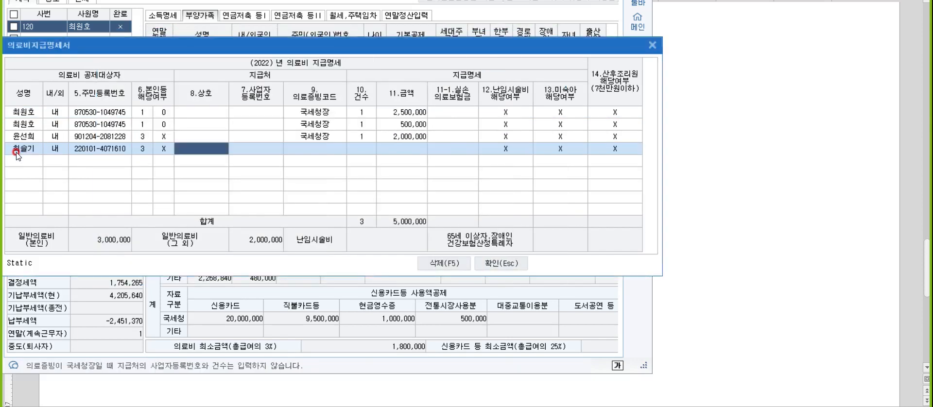
Step: Set the child's 의료증빙코드 to 국세청장, 건수 to 1 and 금액 to 500,000, and close the medical expense statement
key(Return)
text(1)
key(Return)
text(1)
key(Return)
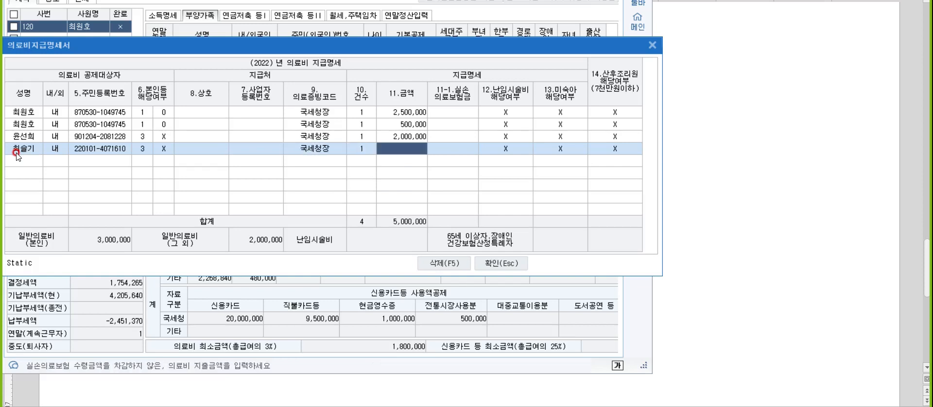
text(500,000)
key(Return)
key(Return)
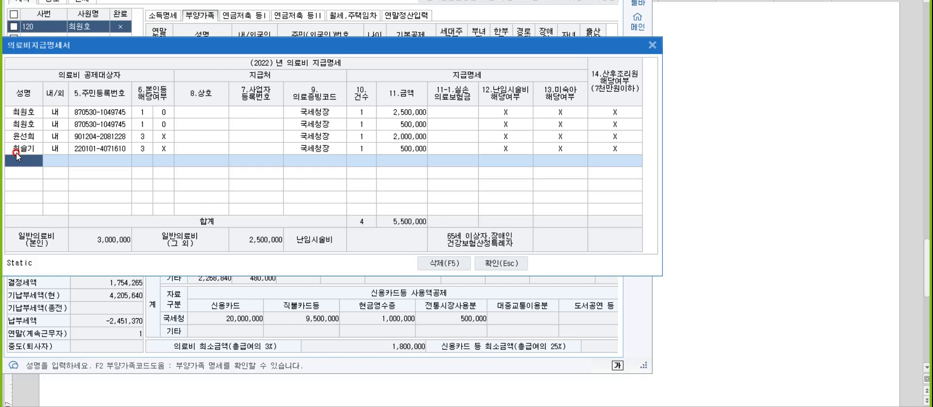
key(Escape)
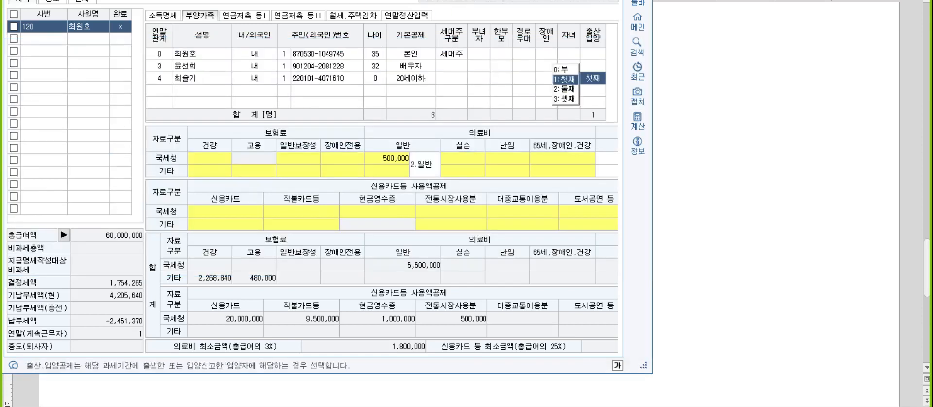
Step: Switch to the notes document and write "641page" on the line below the 산후조리원 note
key(alt+Tab)
click(237, 128)
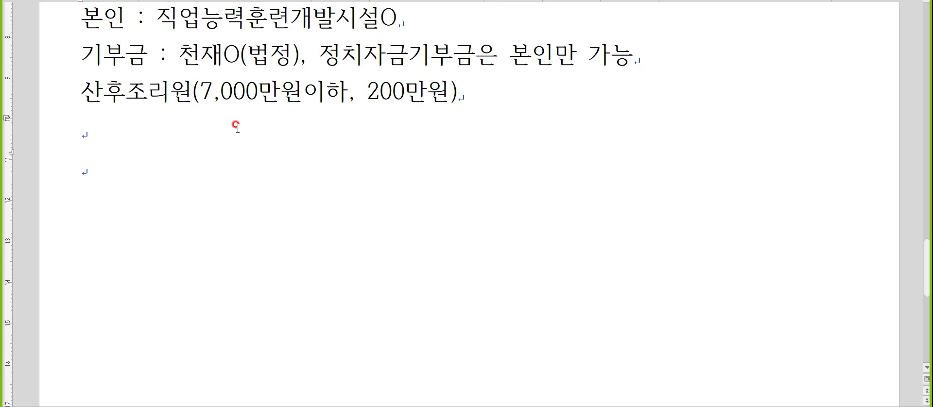
key(Hangul)
text(36)
key(BackSpace)
key(BackSpace)
text(641page)
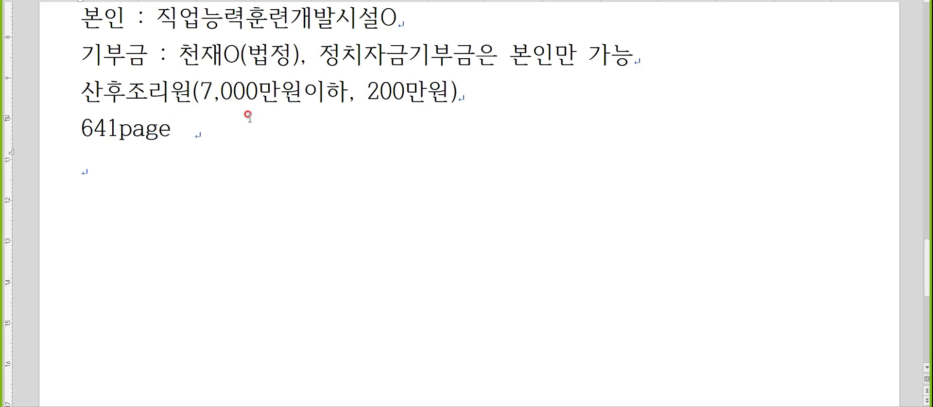
Step: Return to KcLep's year-end settlement entry and enlarge the 월세액 세액공제 명세 under 월세,주택임차
key(alt+Tab)
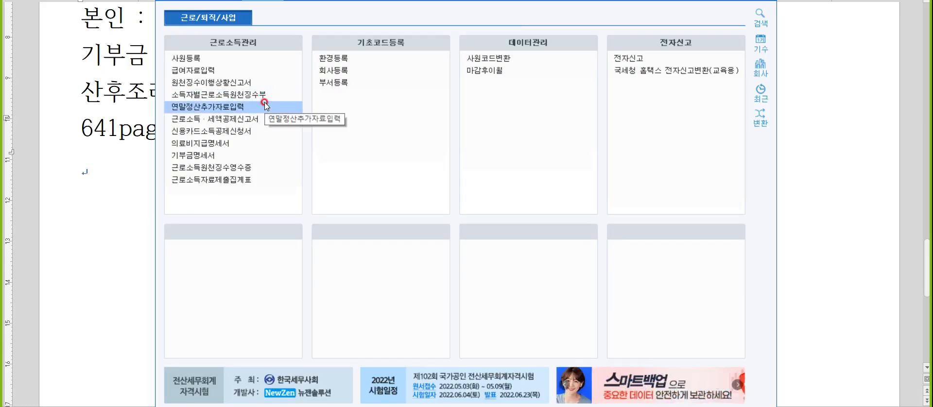
click(265, 105)
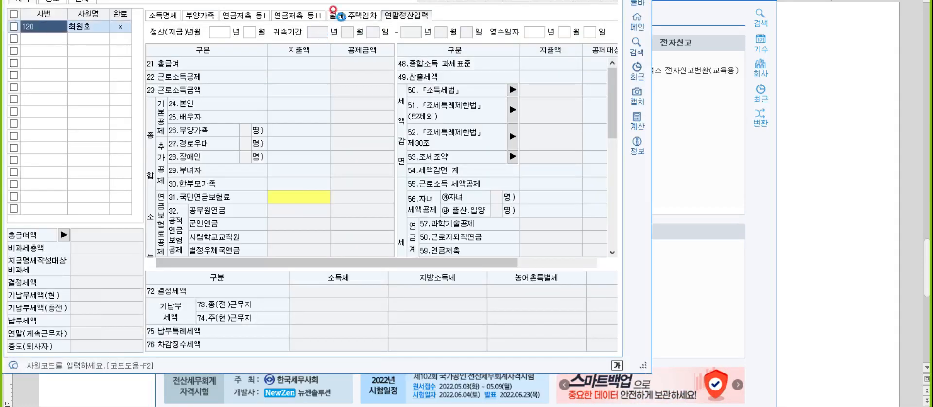
click(340, 16)
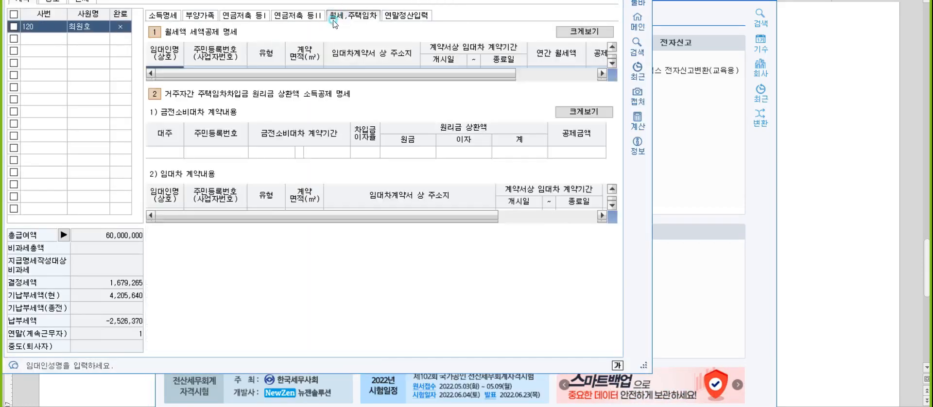
click(591, 34)
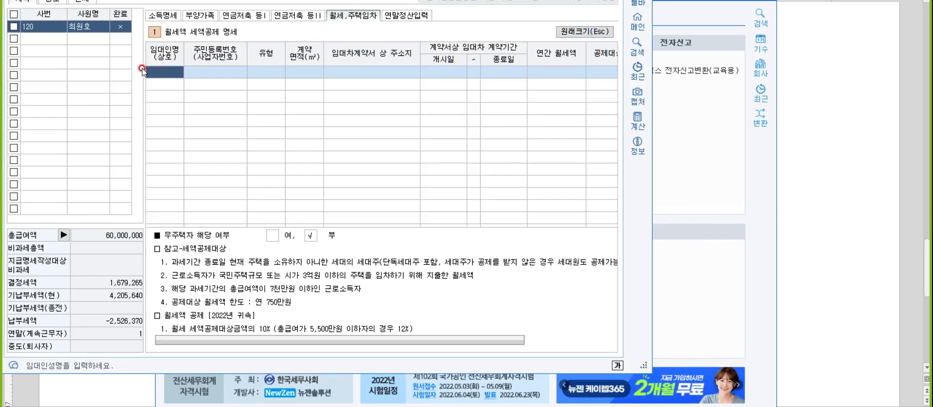
Step: Fill in the rent row with the landlord's name and business registration number, 유형 단독주택 and 계약면적 84
click(163, 73)
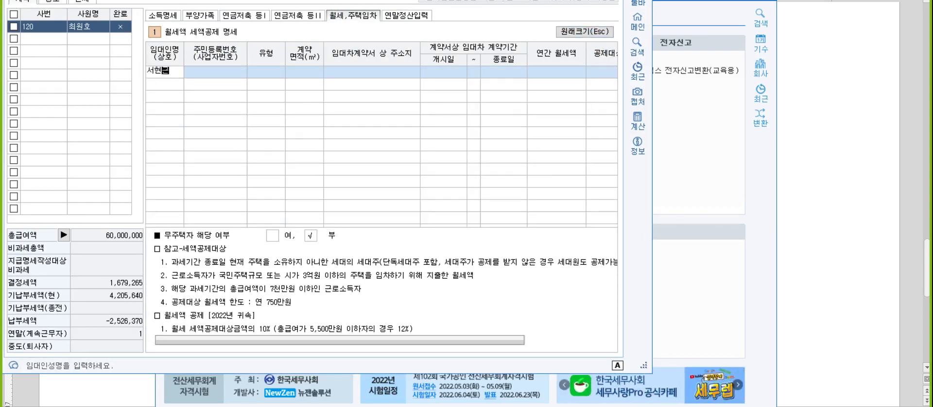
key(Return)
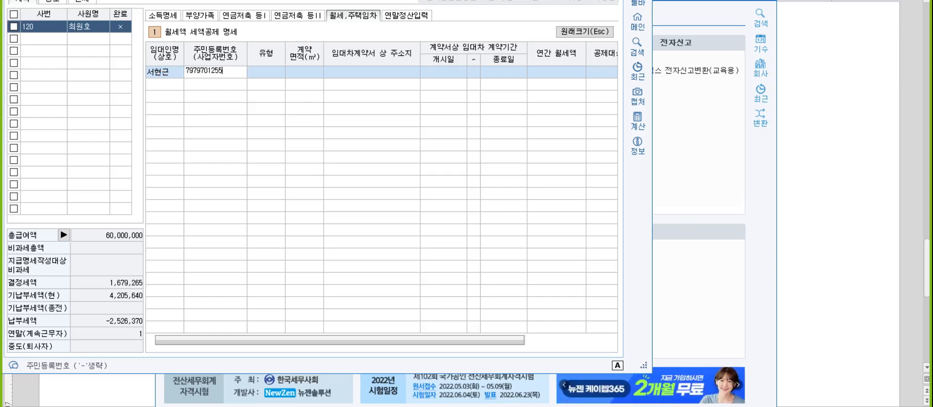
key(Return)
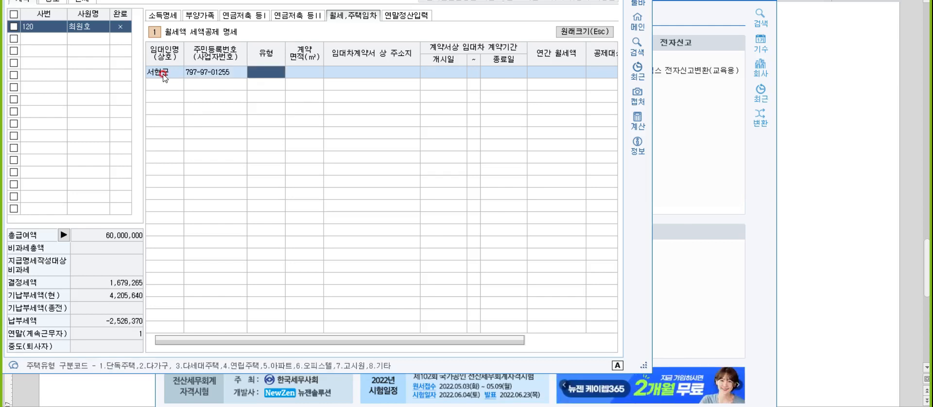
key(F2)
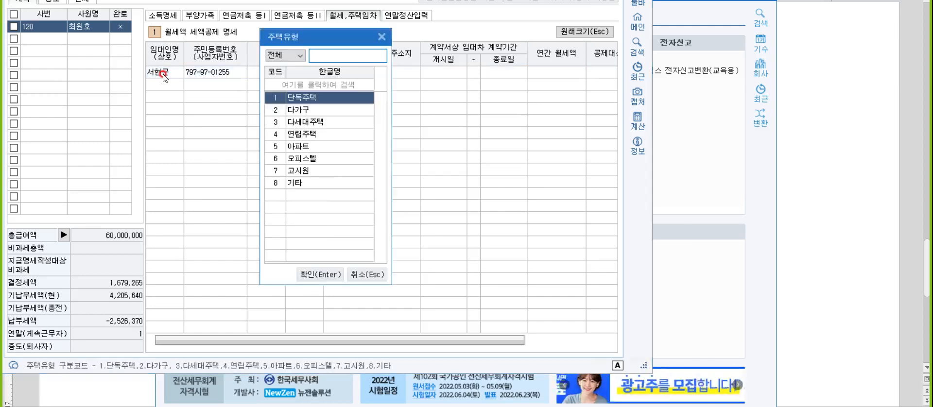
key(Return)
text(84)
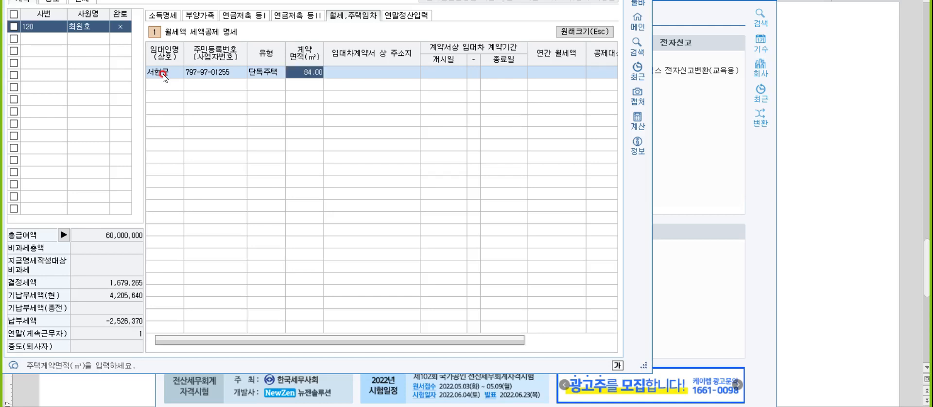
Step: Enter the lease contract's address and set the 임대차 계약기간 from 2022-01-01 to 2023-12-31
key(Return)
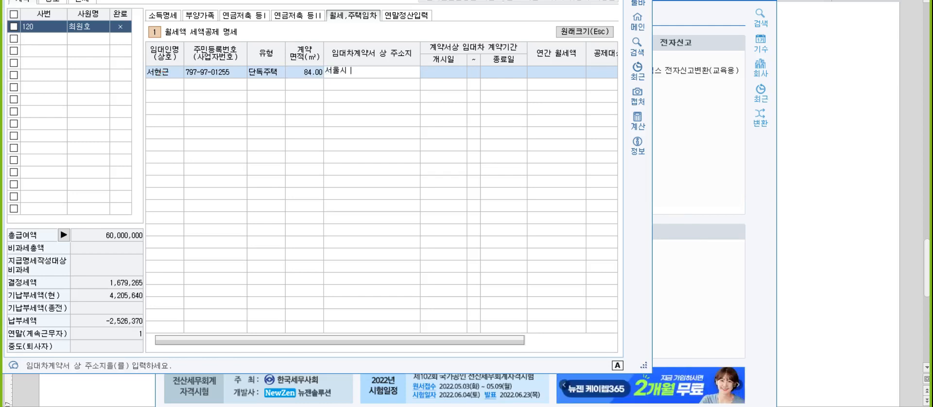
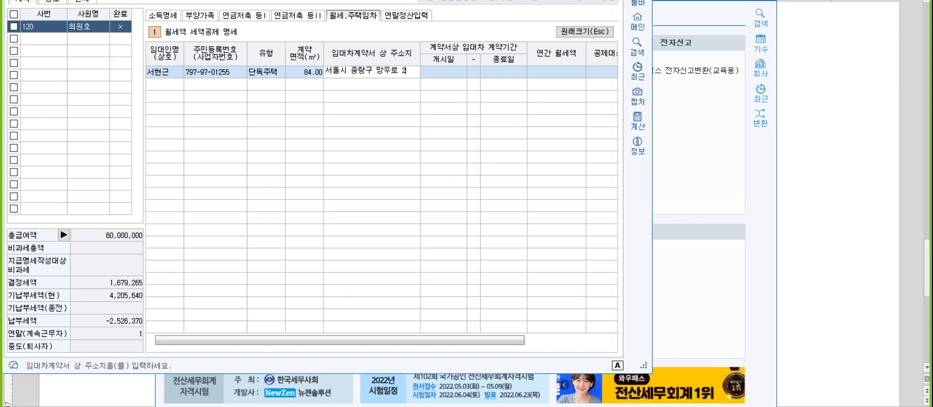
key(Return)
text(2022-01-01)
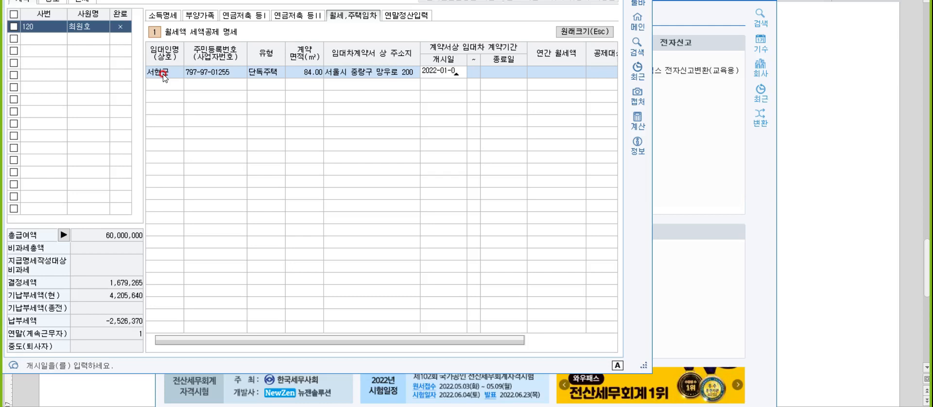
key(Return)
text(2023-12-31)
key(Return)
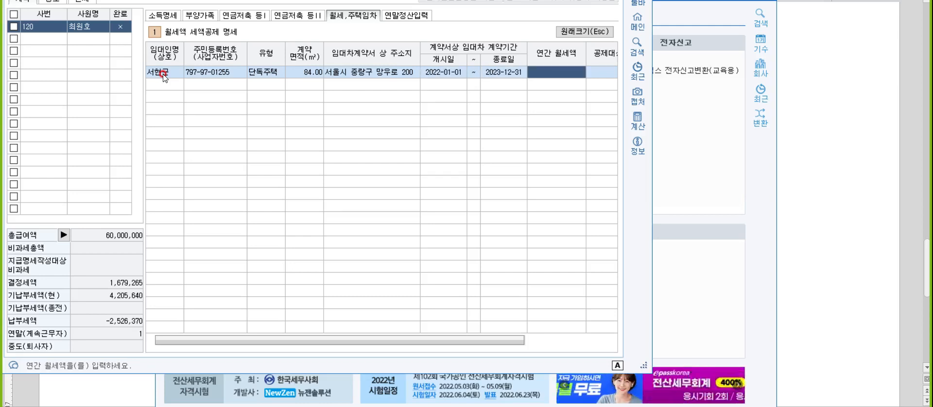
Step: Set the 연간 월세액 to 8,400,000 and close the year-end settlement entry
text(8400000)
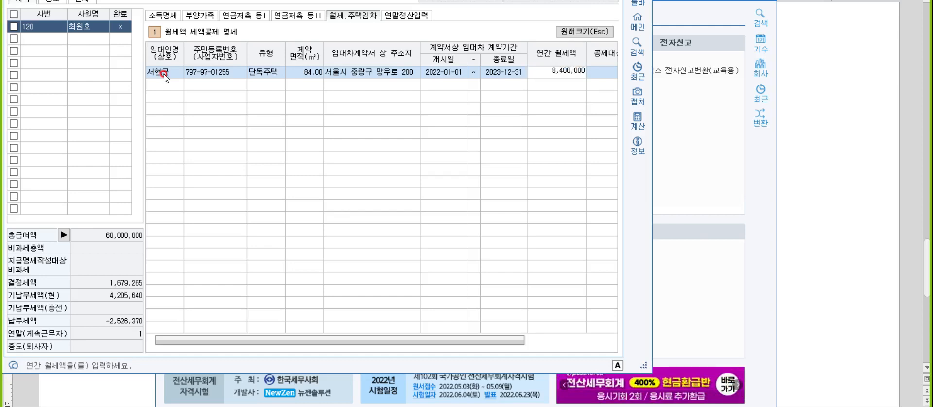
key(Return)
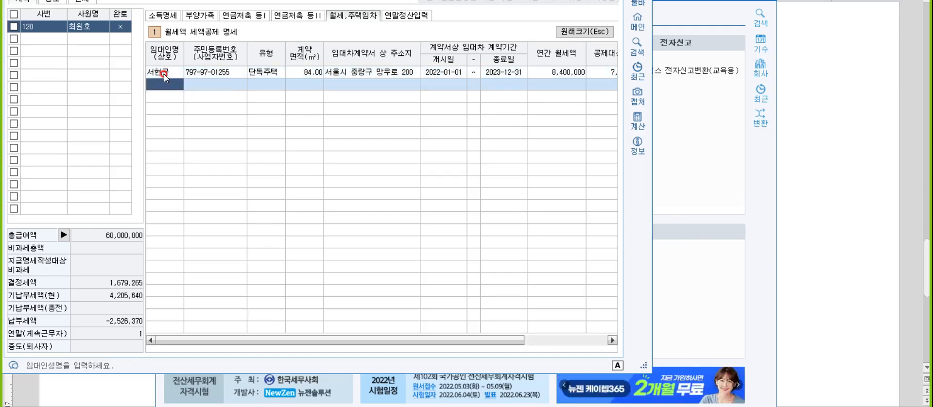
click(550, 72)
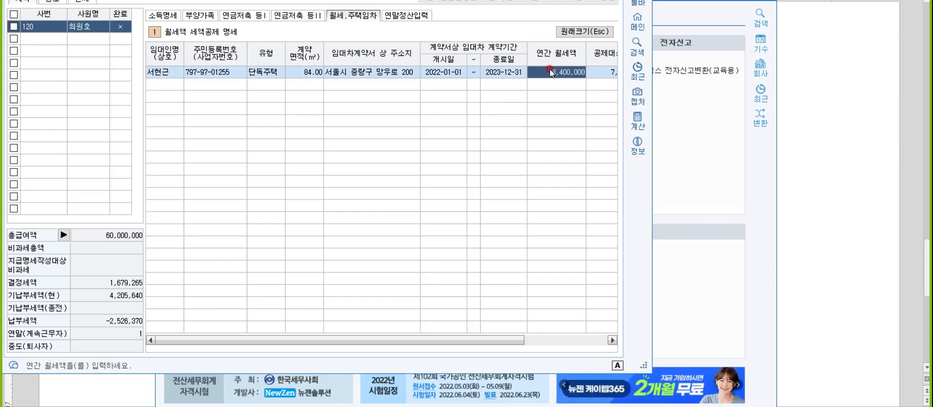
key(Escape)
key(Escape)
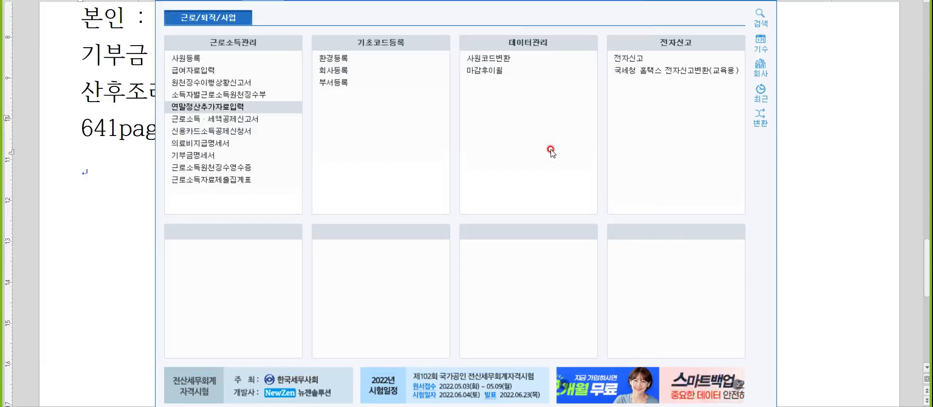
Step: Switch to the notes document and add "96회 962 평화전자" after "641page"
click(863, 215)
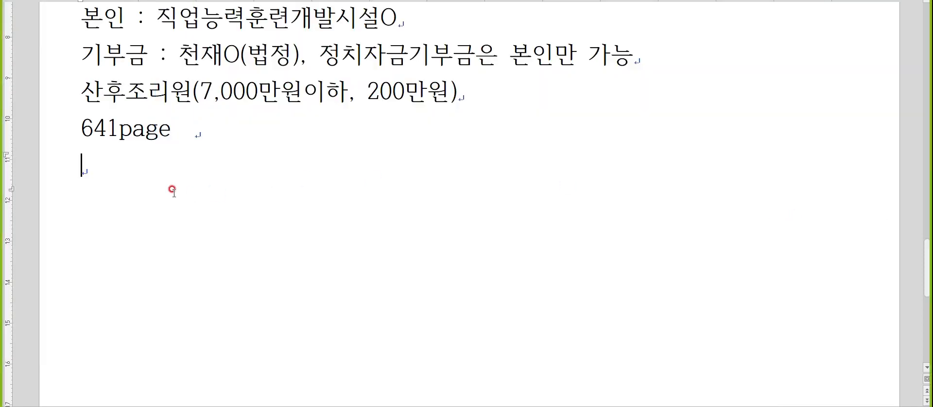
click(204, 142)
key(Hangul)
text(96회   )
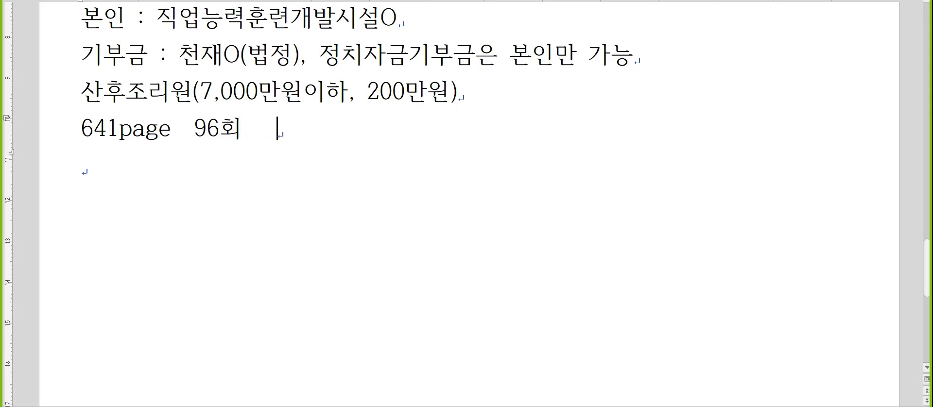
text(962  )
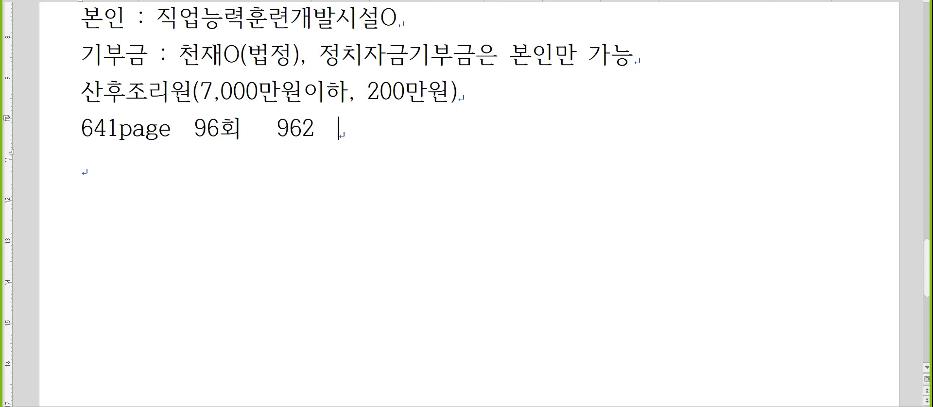
text(ㅎ평화전자)
Step: Start a new note line beginning with "일" below the 641page line
key(Return)
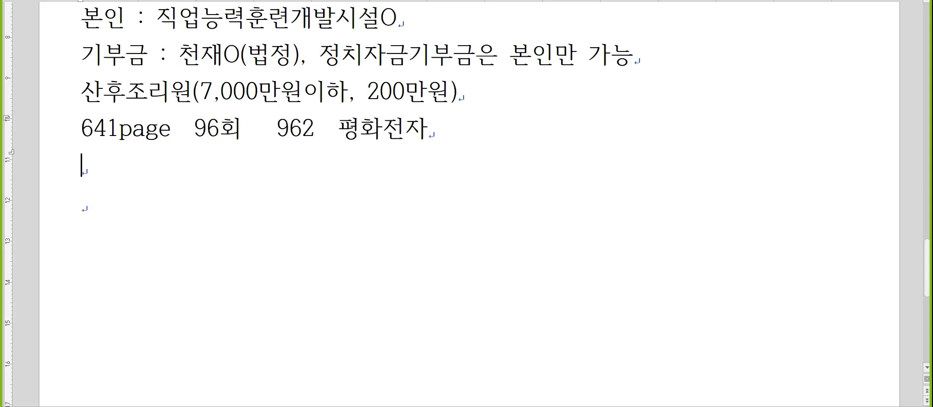
text(이론)
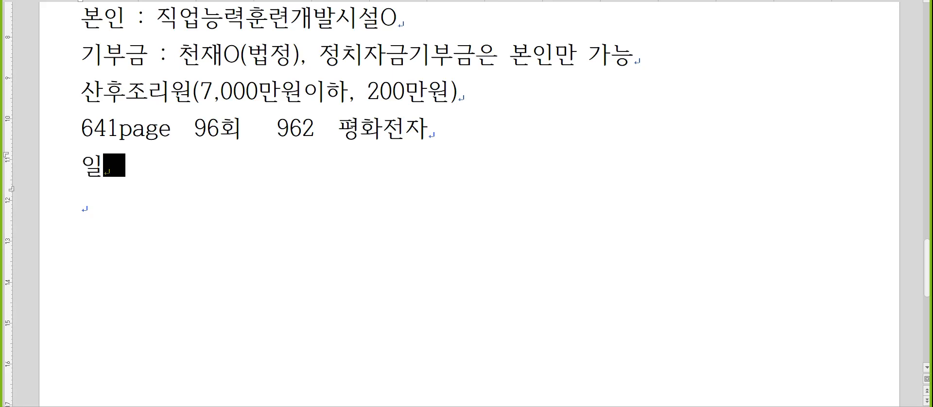
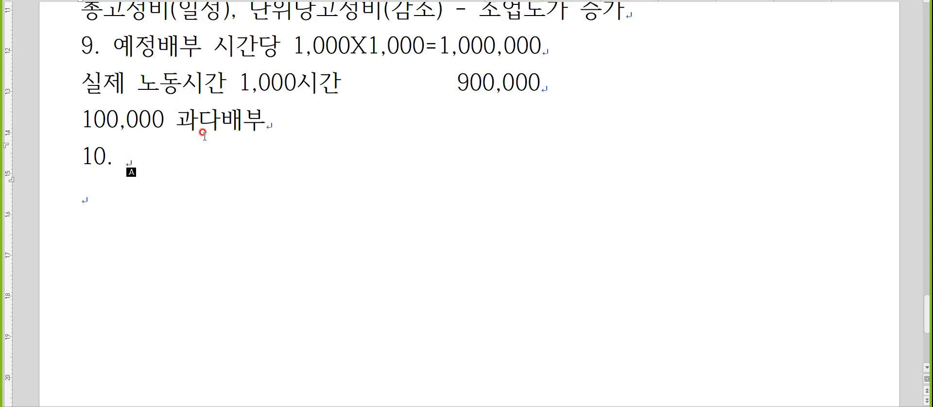
Step: Write "제조(직접), 보조(간접)" as the text of note item 10 and open a new line below it
text(직저)
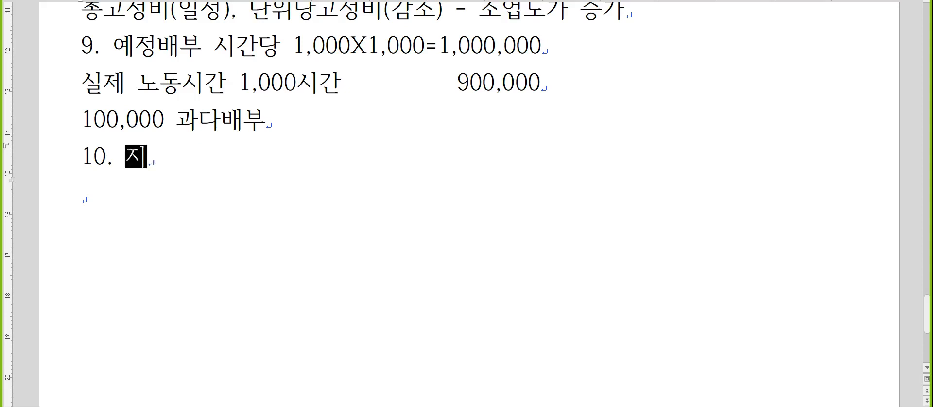
key(BackSpace)
key(BackSpace)
key(BackSpace)
text(제조(직접),)
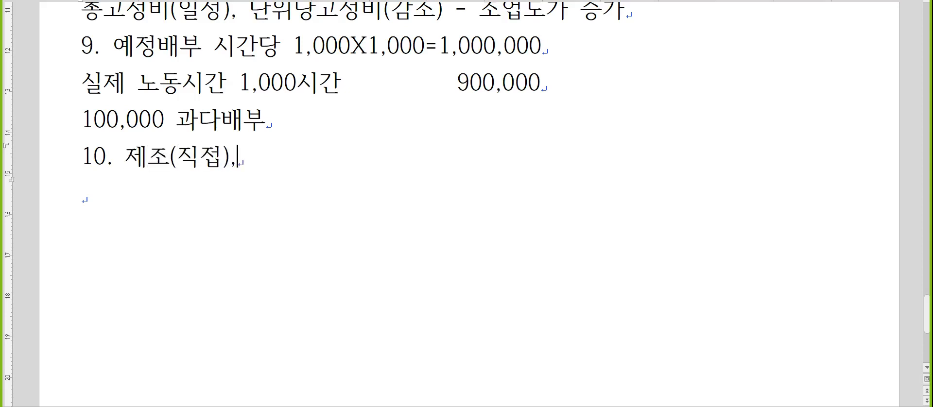
text( 보조(간접))
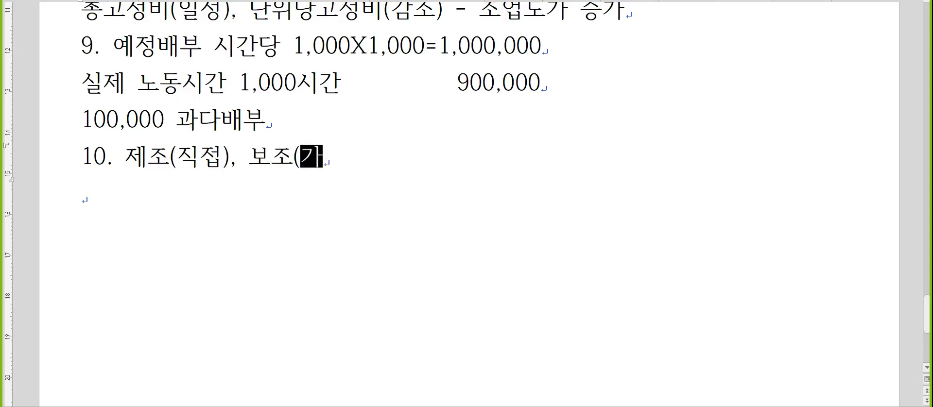
key(Return)
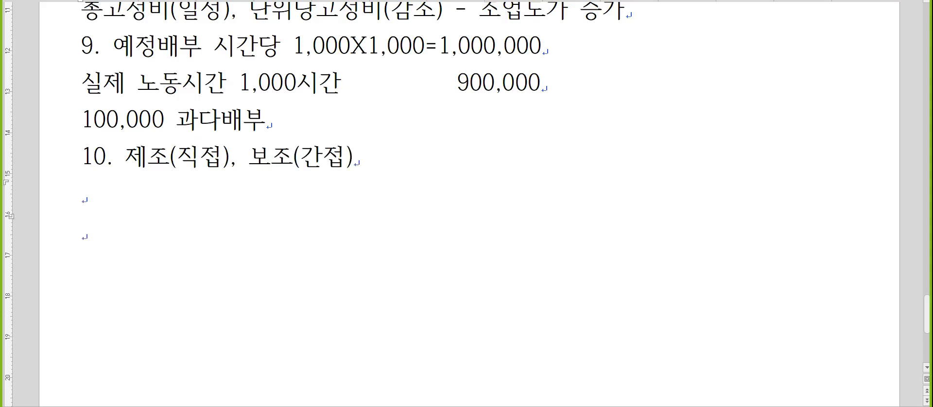
Step: Begin the repair department line under item 10 with "수선 : 600,000X"
key(Hangul)
text(수선 )
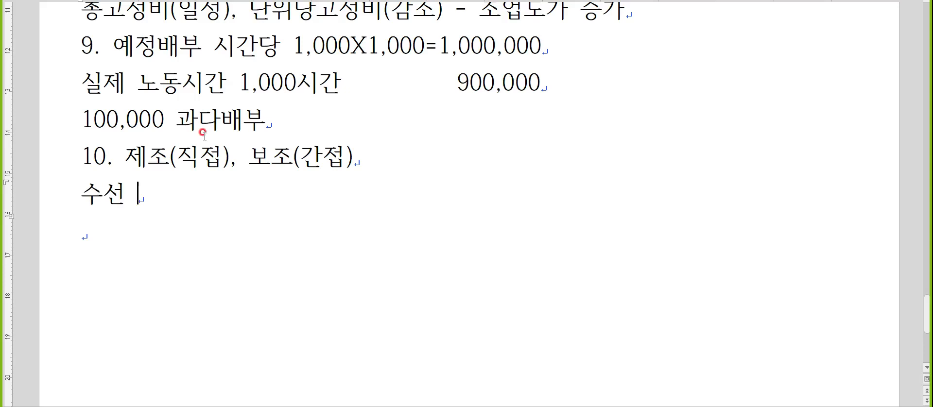
text(: 600,)
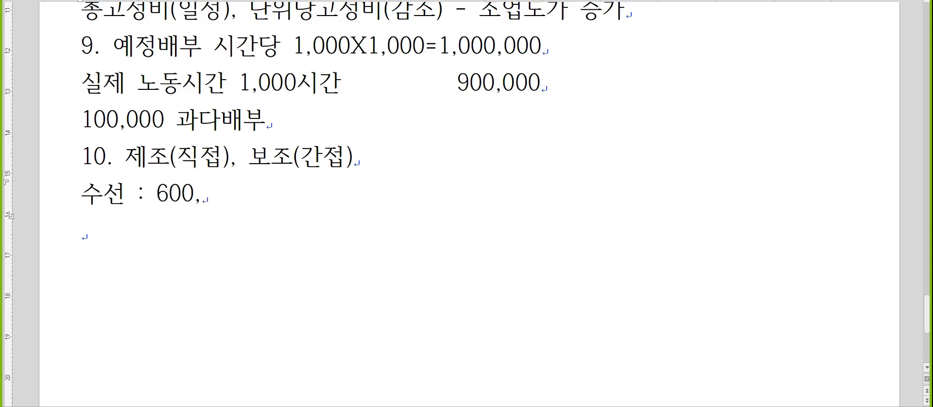
text(000X)
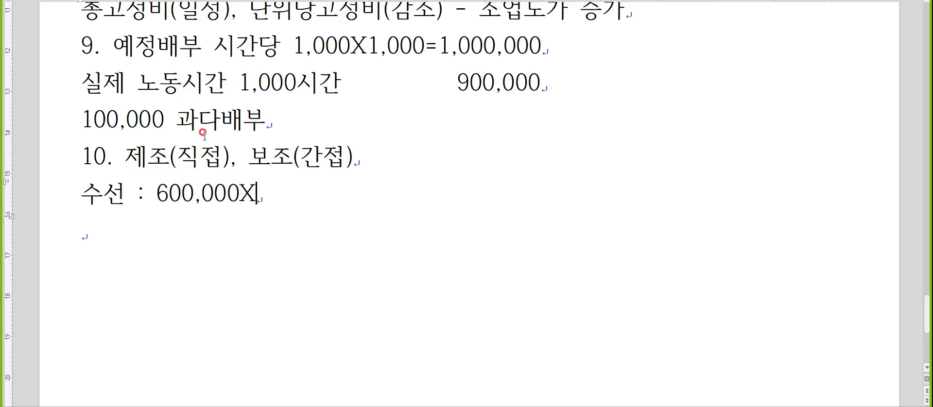
Step: Insert an equation with the fraction 800 over 1,200 after "수선 : 600,000X"
key(ctrl+n)
key(m)
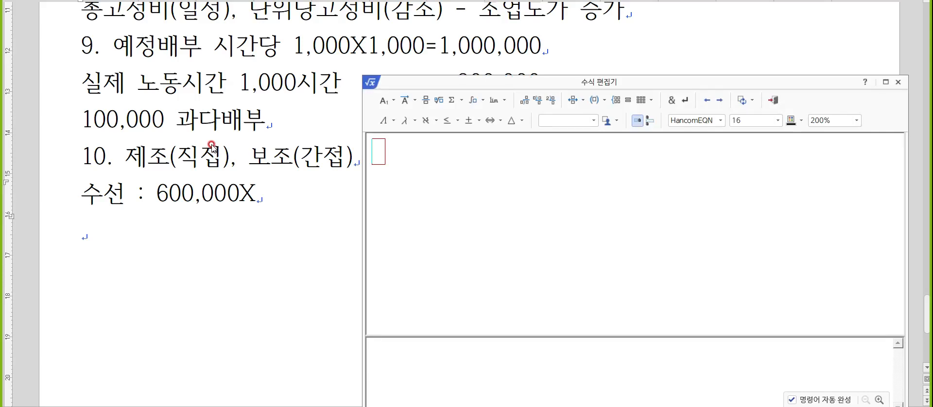
click(424, 102)
text(1,200)
key(Up)
text(800)
key(shift+Escape)
Step: Complete the 수선 line with "=480,000(수선)" and start a new line
text(=480,000)
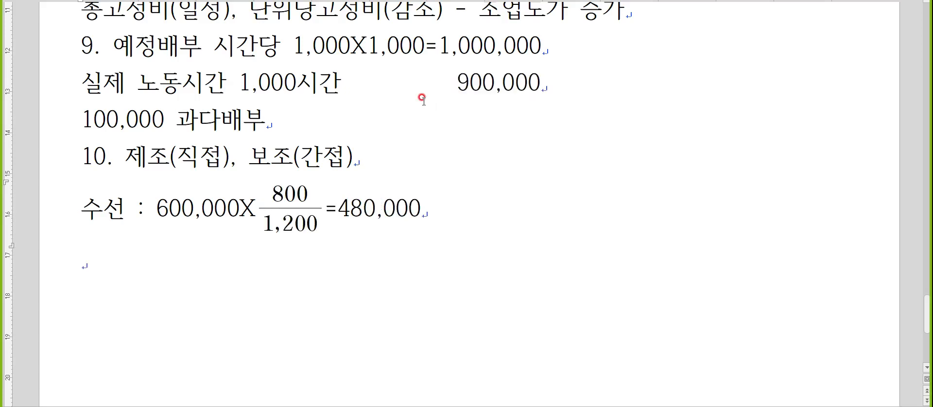
text((수선))
key(Return)
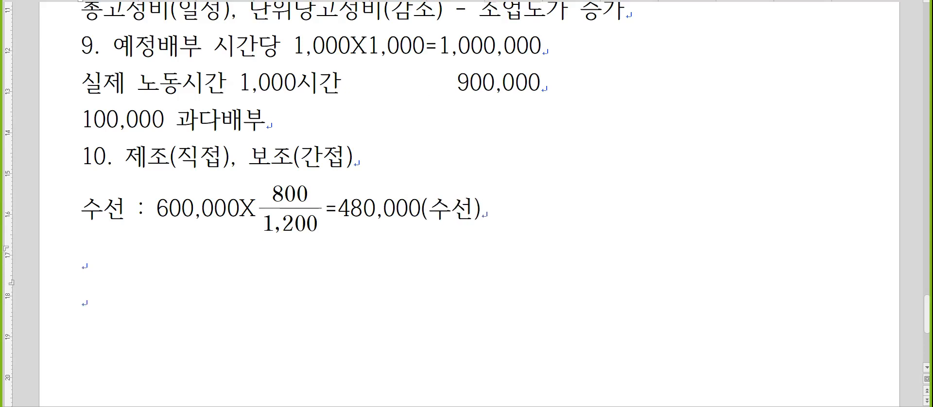
Step: Begin the power department line with "동력 : 630,000X"
text(동력 :ㅣ)
key(BackSpace)
text(630,000ㅌ)
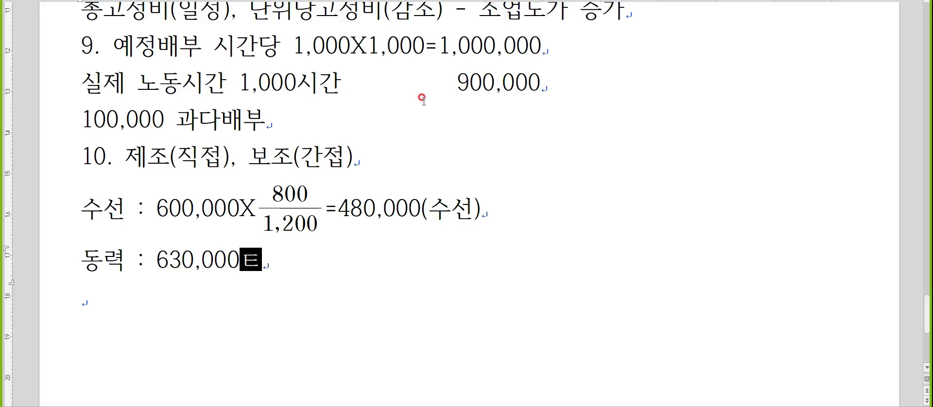
key(BackSpace)
text(X)
Step: Insert an equation with the fraction 9,100 over 12,600 after "동력 : 630,000X", followed by an equals sign
key(ctrl+n)
key(m)
click(425, 101)
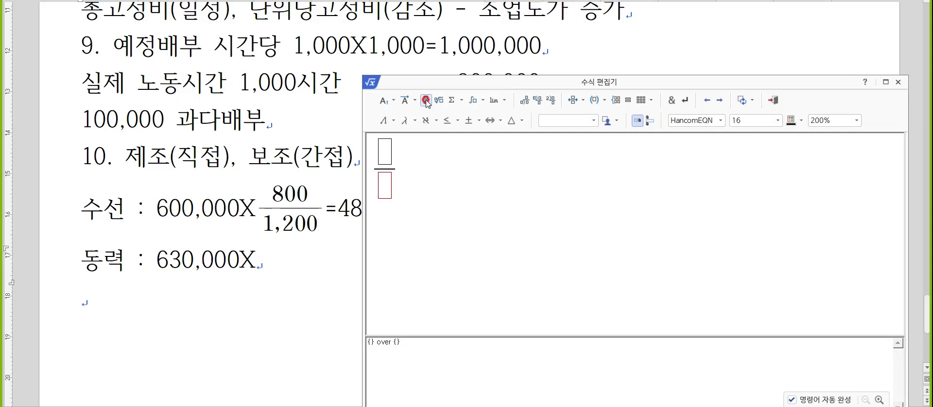
text(12,600)
key(Up)
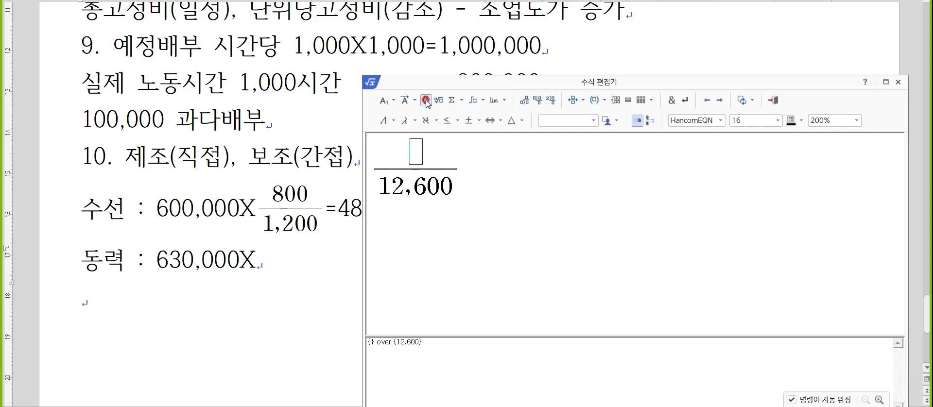
text(9,100)
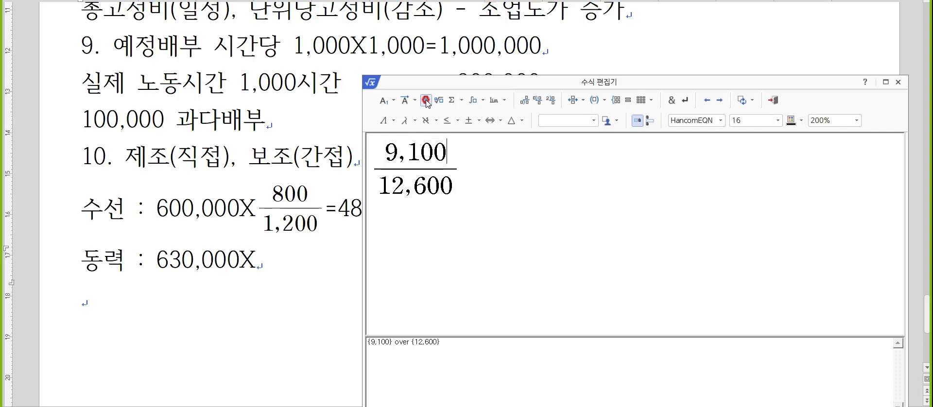
key(shift+Escape)
Step: Switch to the calculator and compute 630000 ÷ 12600 × 9100
key(alt+Tab)
key(alt+Tab)
key(alt+Tab)
key(alt+Tab)
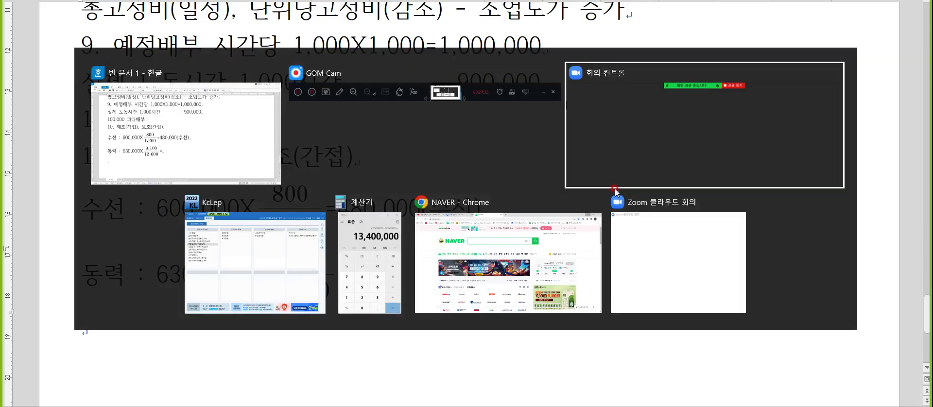
key(Escape)
text(630000)
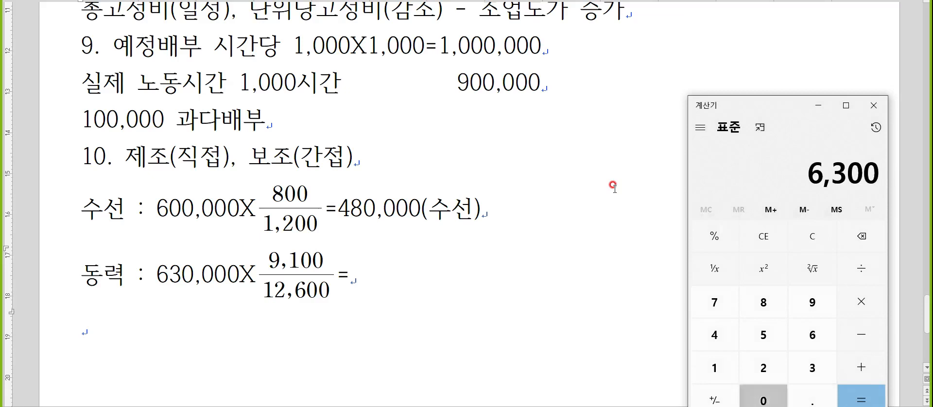
text(/12600*9)
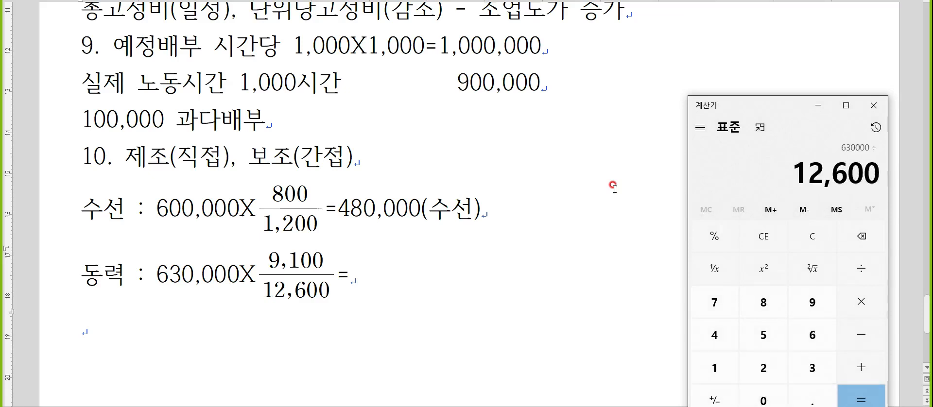
text(11)
key(BackSpace)
text(00)
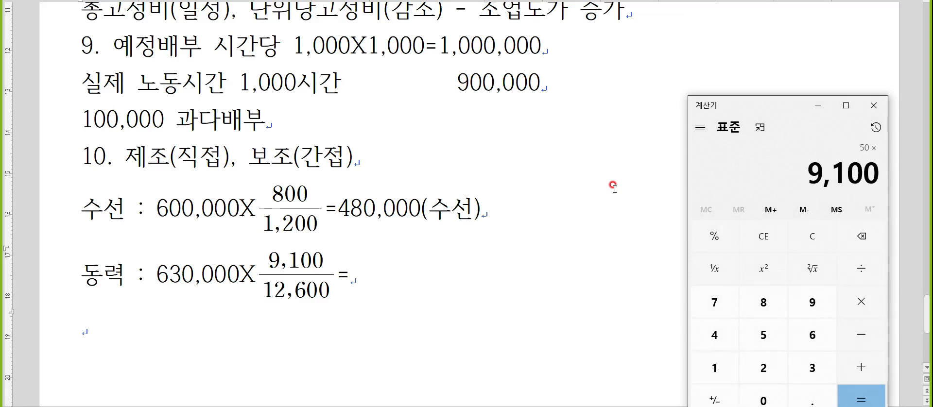
key(Return)
Step: Return to the notes document and complete the 동력 line with "455,000(동력)"
click(396, 294)
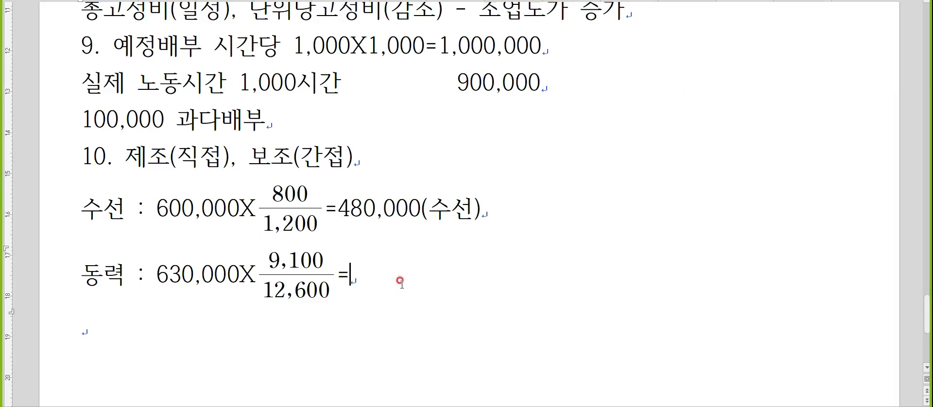
text(455,000)
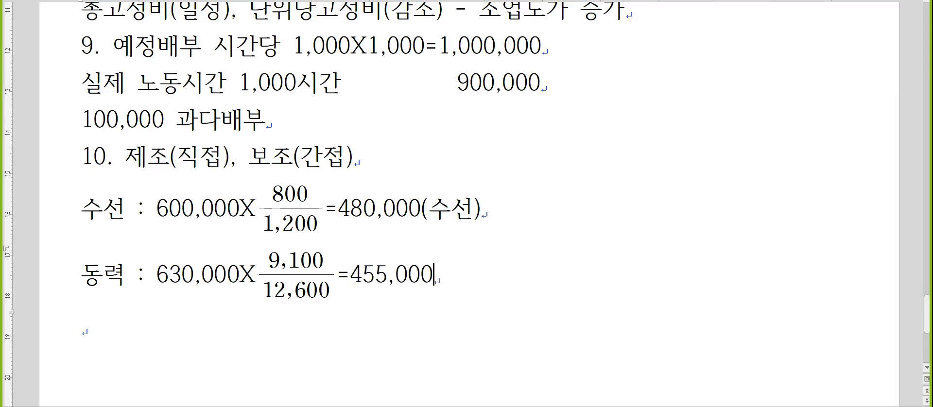
text((e)
key(BackSpace)
text(동력))
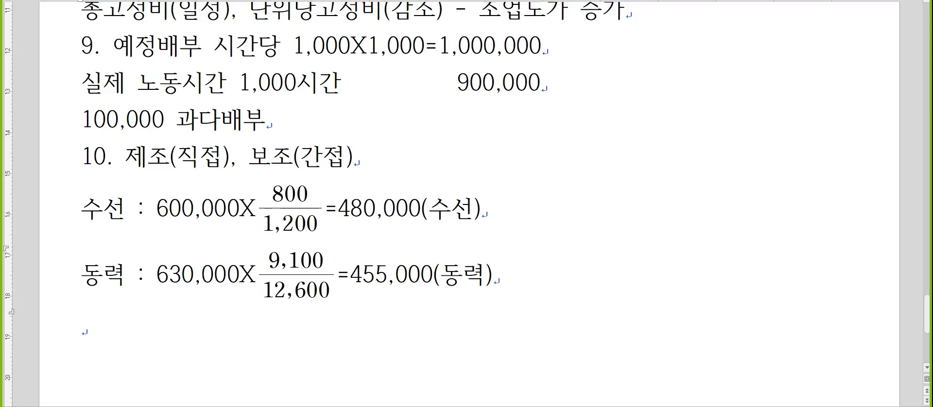
Step: Check the 수선 allocation in the calculator by computing 600000 ÷ 1200 × 800
click(411, 282)
scroll(410, 281, down, 2)
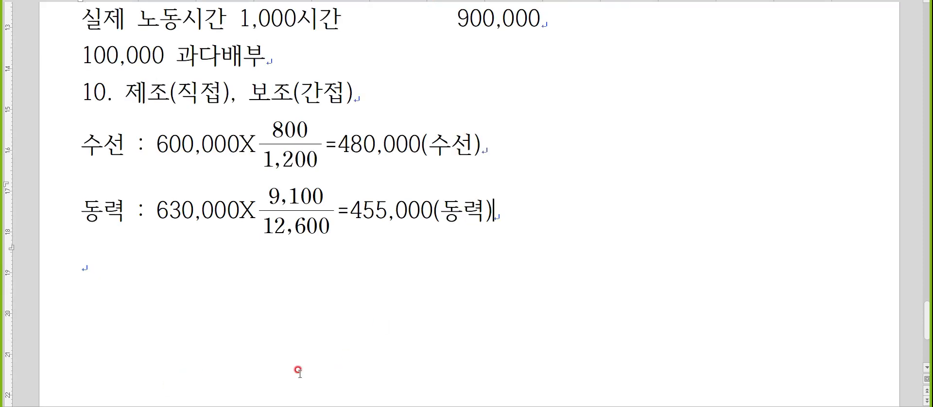
key(alt+Tab)
key(Escape)
text(600000)
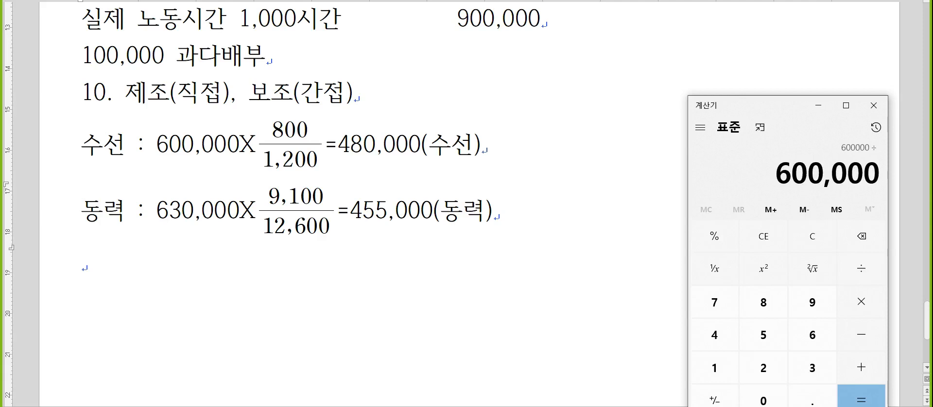
text(/1200*800)
key(Return)
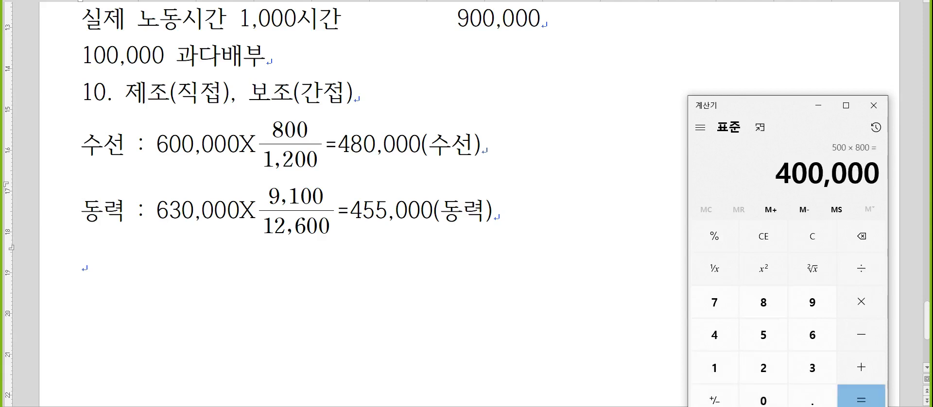
Step: Correct the result in the 수선 line of the notes to 400,000
click(343, 144)
key(Delete)
text(0)
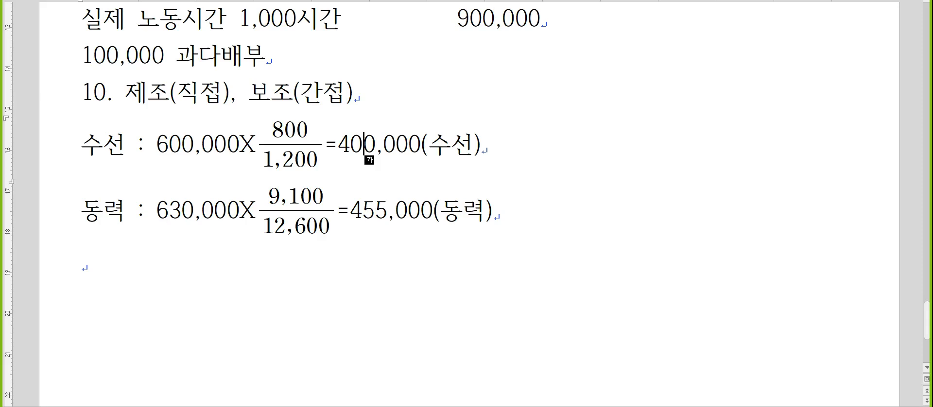
Step: Add note item 11 below the 동력 line with the heading "과세표준에 포함하지 않는 것"
click(82, 262)
text(11.)
key(Hangul)
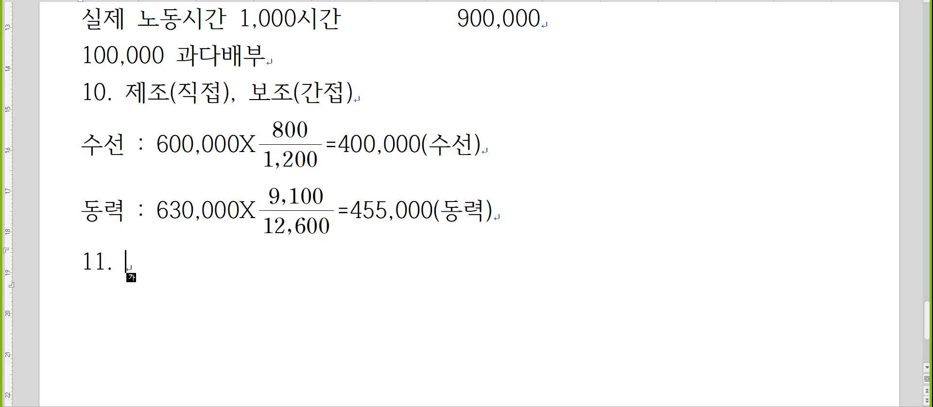
text(과세표)
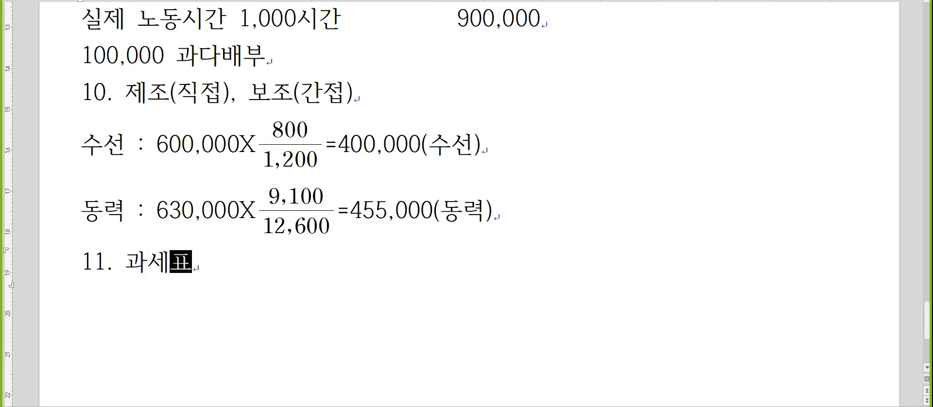
text(준에 포호ㅁ하지 ㅇ)
key(BackSpace)
key(BackSpace)
key(BackSpace)
key(BackSpace)
key(BackSpace)
text(함하지 않는 것)
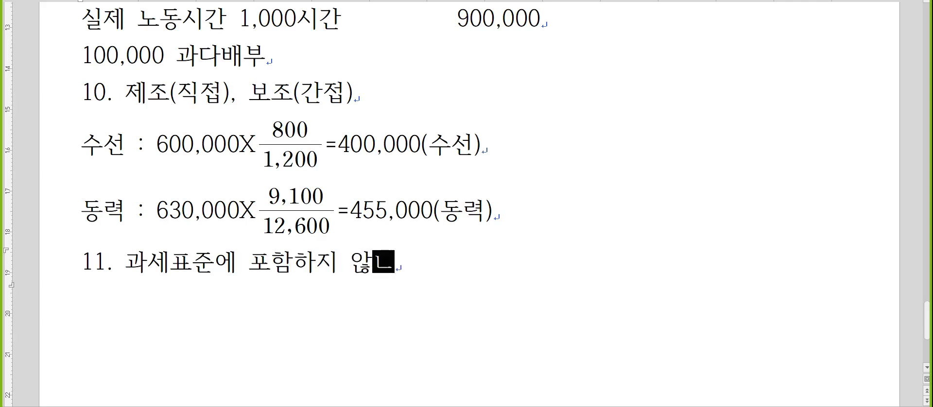
Step: List "매출환입 및 에누리, 매출할인" and "지급지연으로 인한 연체이자" on separate lines under item 11
key(Return)
text(매추ㄹ환입 및 에누리, 맺)
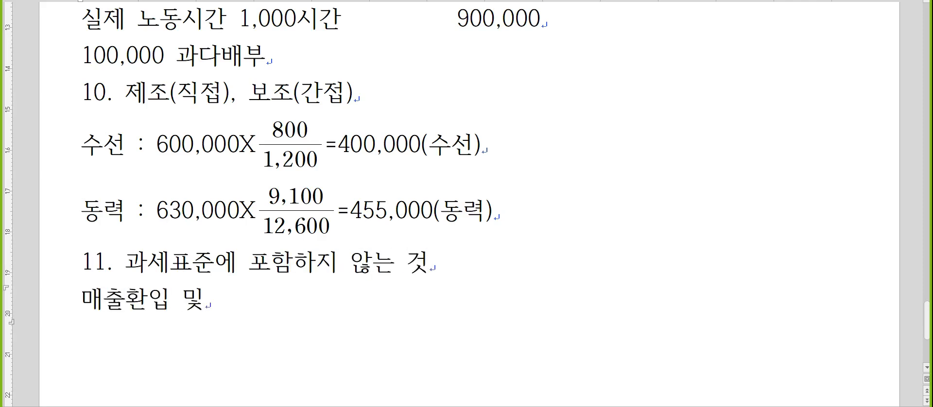
text(ㅜㄹ할인)
key(Return)
text(지급지연ㅇ)
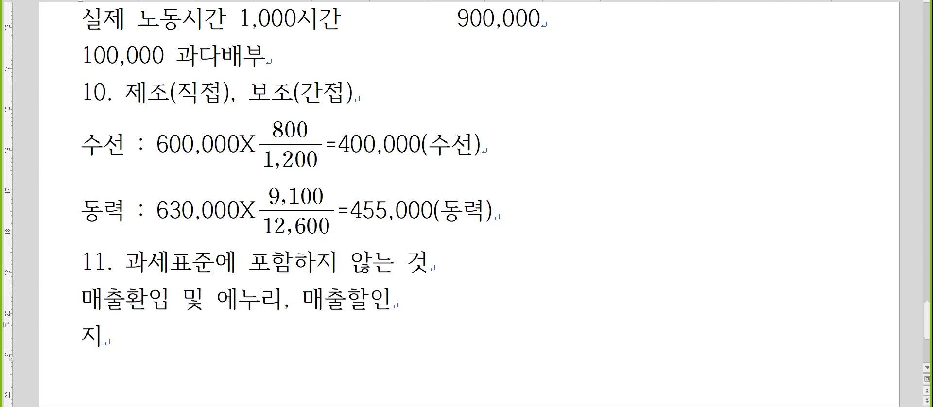
text(인한 연체이자)
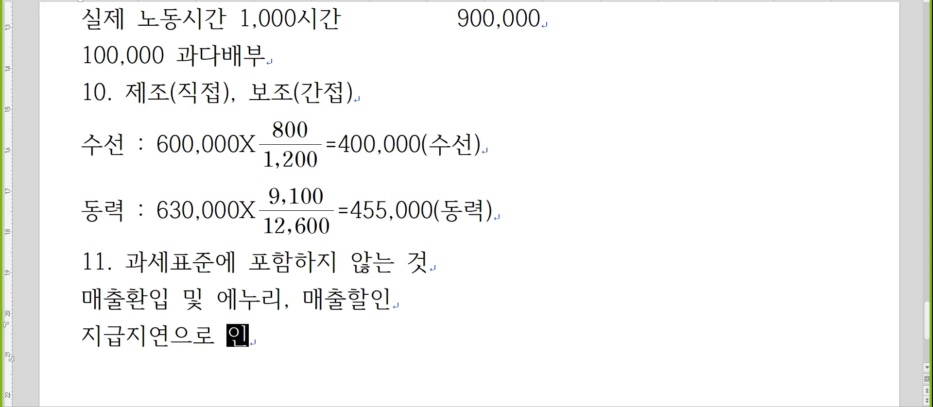
Step: List "국고보조금과 공공보조금" and "도달되기전에 파손, 훼손 또는 멸실된 경우" on separate lines under item 11
key(Return)
text(국고보)
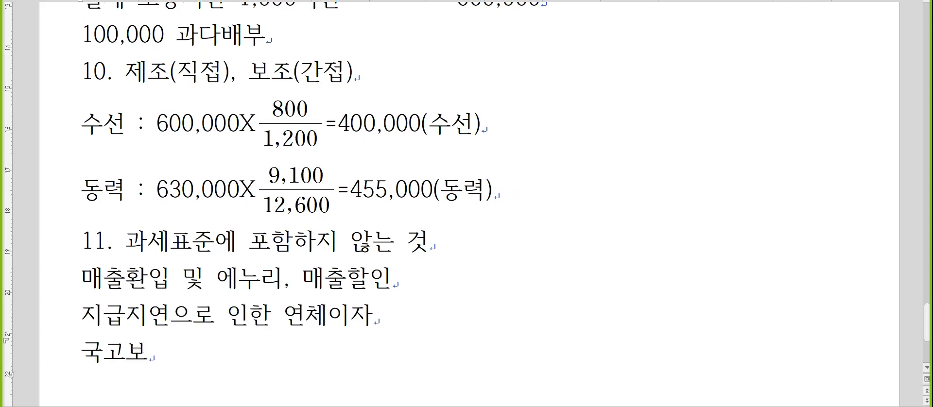
text(조금과 공공ㅂ보조금과 공공보조ㄱ)
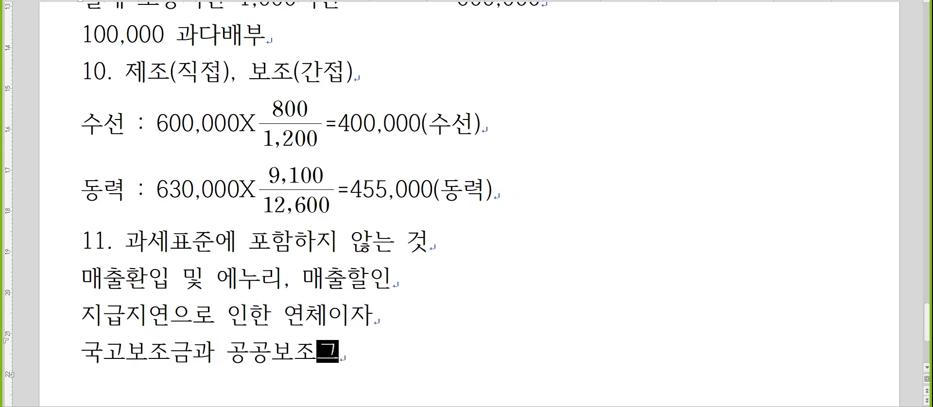
key(Return)
text(도달되기)
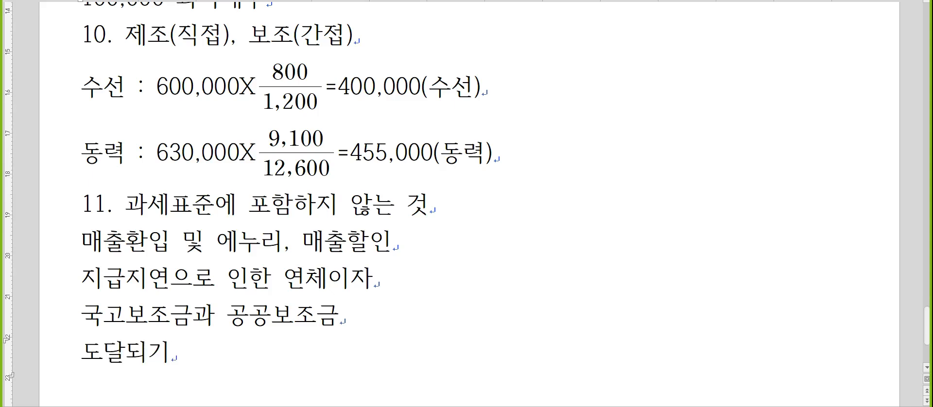
text(전에 파)
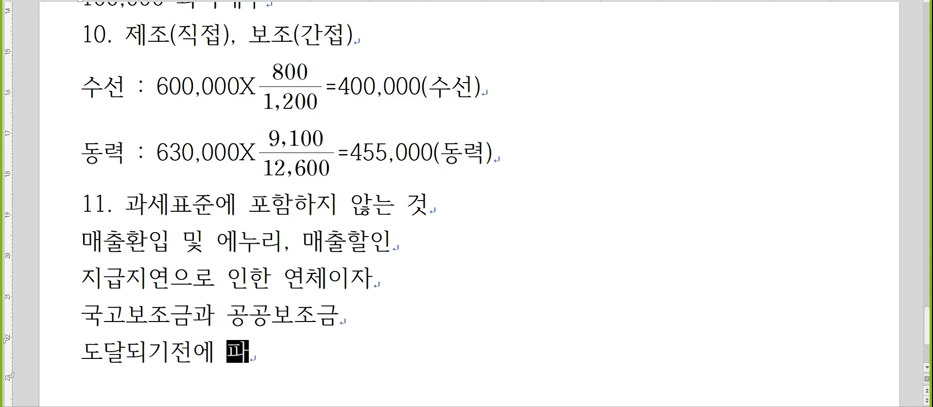
text(손, 훼손 ㄸ또는 몄)
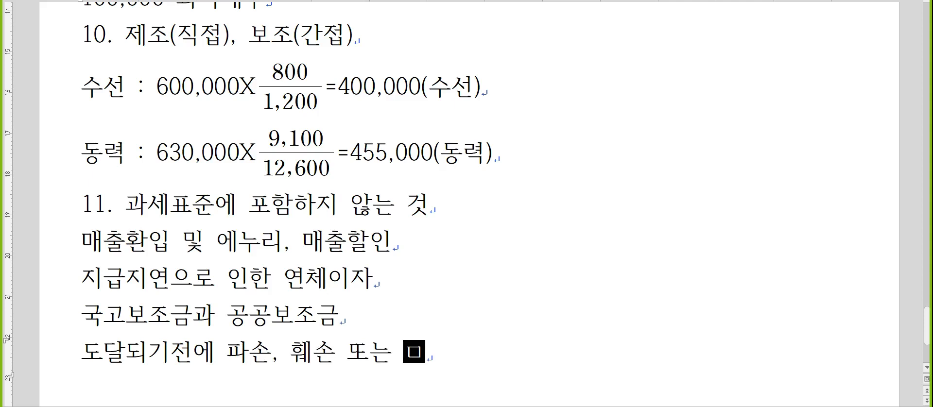
text(실된 경우)
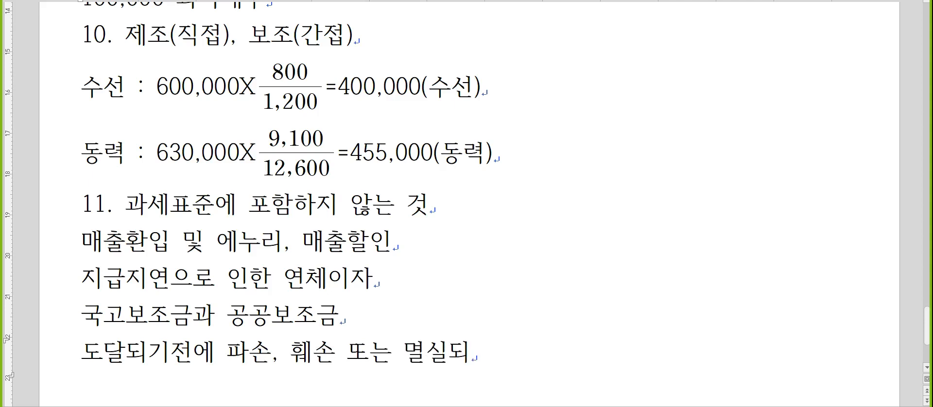
Step: Add "용기회수보증금, 종업원봉사료" on a new line below the 도달되기전에 line of item 11
key(Return)
text(ㅇㅇㄱ)
key(BackSpace)
key(BackSpace)
key(BackSpace)
text(용기)
text(회수보증금, 종업ㅇ)
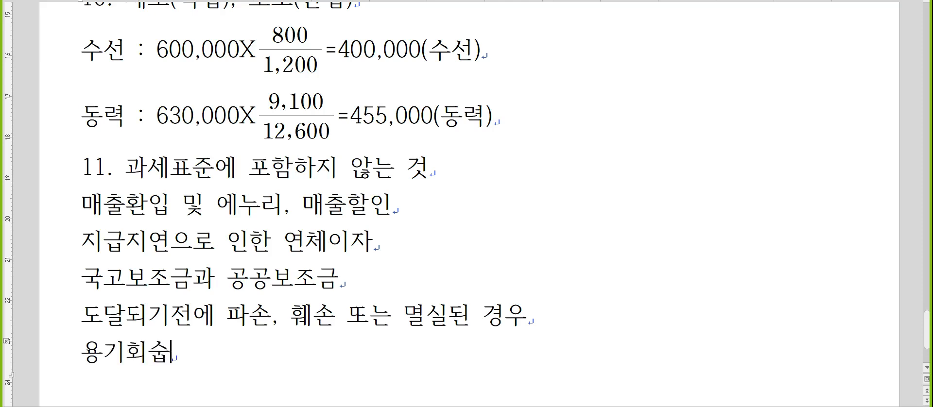
text(원봉사료)
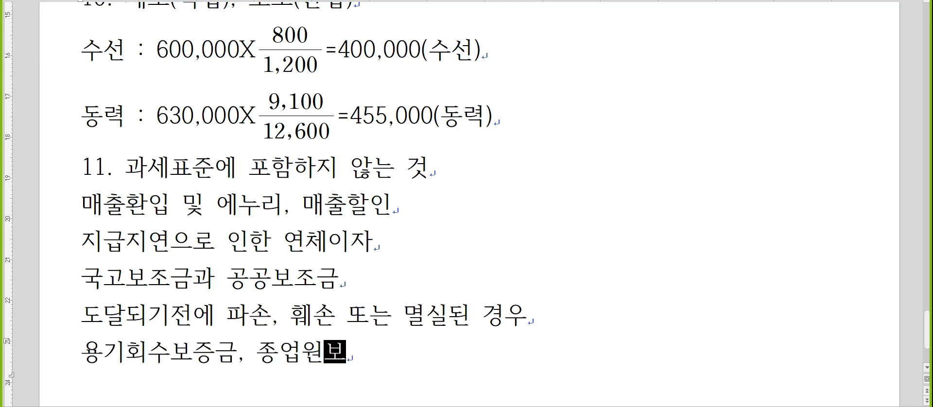
Step: Start note item 12 on a new line below the item 11 list
key(Return)
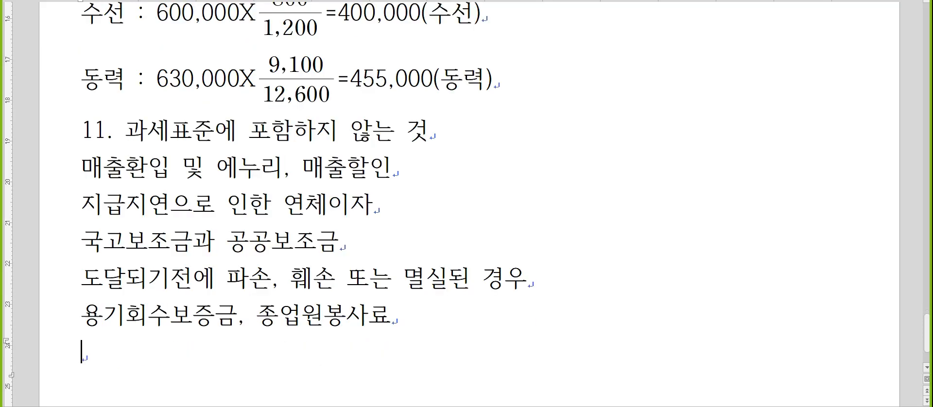
scroll(360, 145, down, 1)
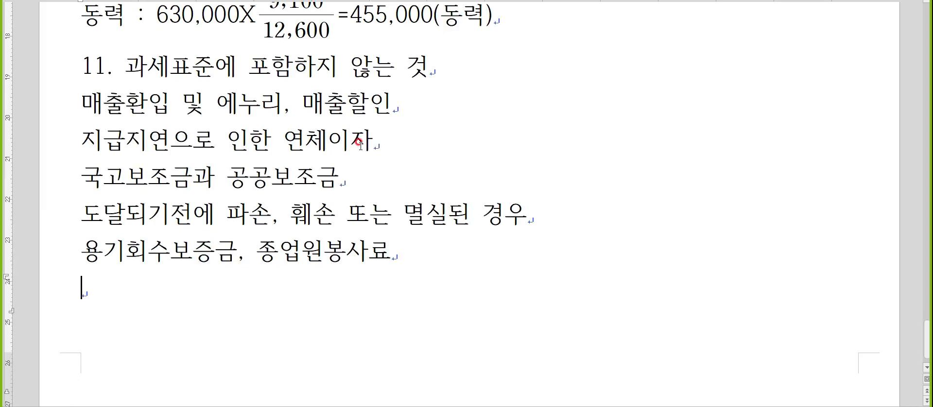
text(12.)
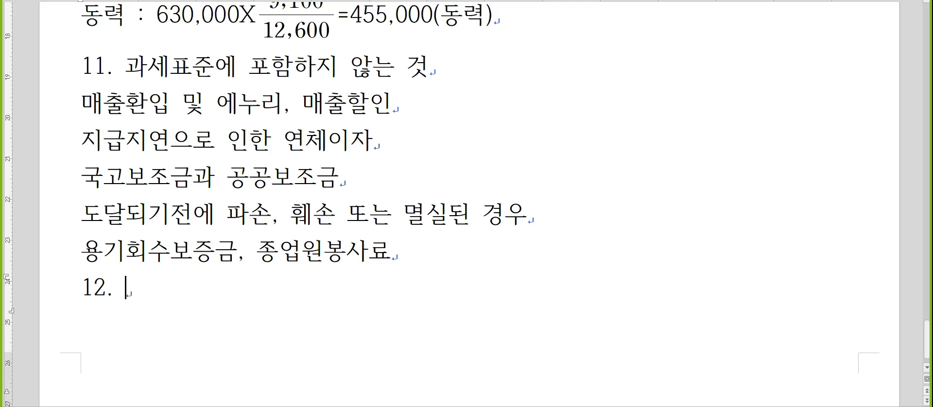
Step: Switch to the tax accounting program and examine the 식대 and 자가운전보조금 entries in the 수당공제 settings of 급여자료입력
key(alt+Tab)
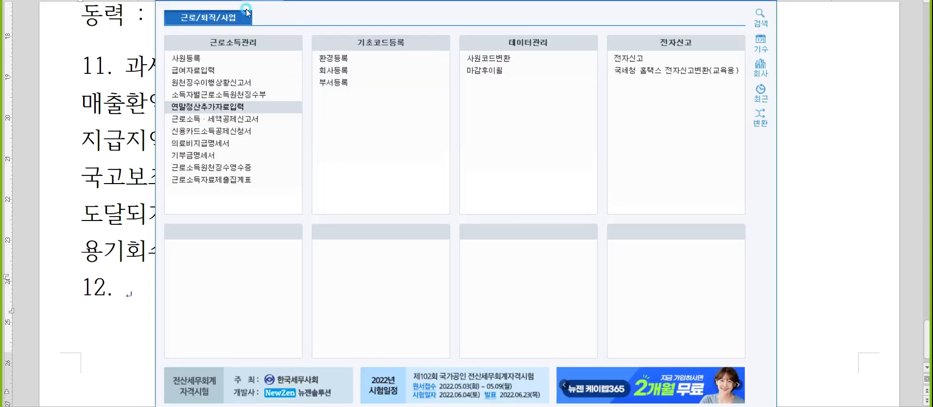
click(204, 70)
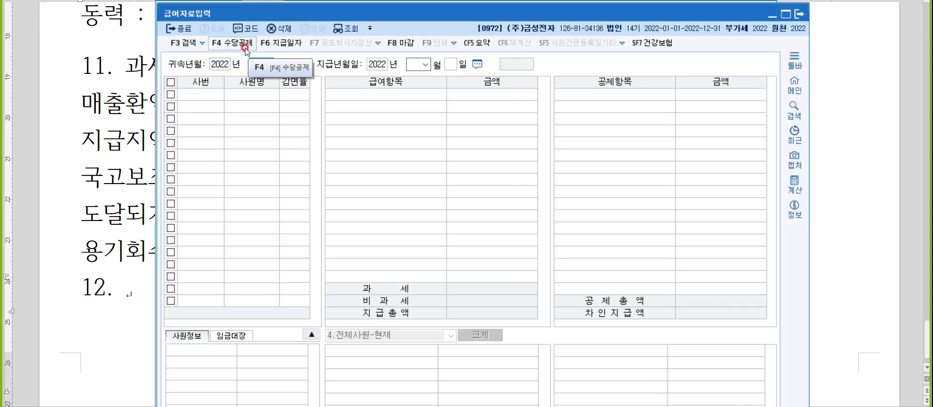
click(246, 46)
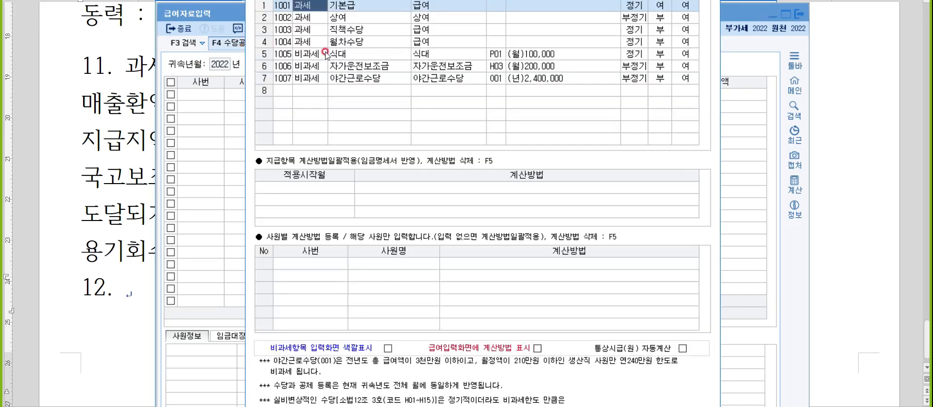
click(346, 55)
click(544, 54)
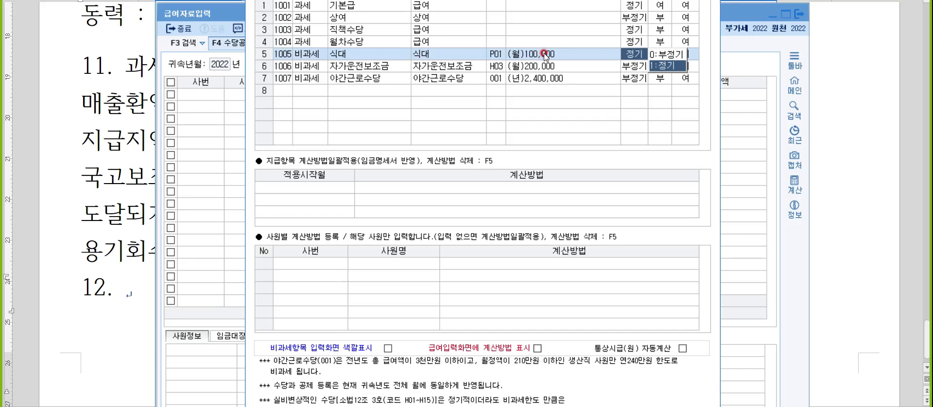
click(393, 70)
click(508, 71)
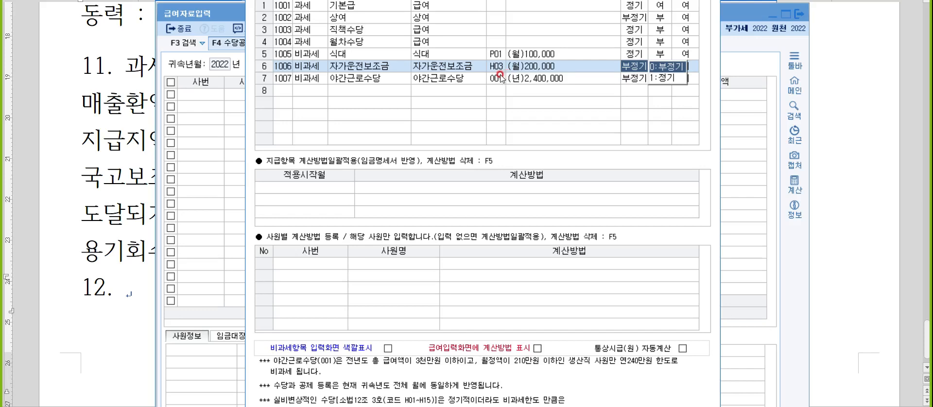
Step: Add a 비과세 allowance named 출산보육수당 in the empty row 8 of the allowance list
click(316, 90)
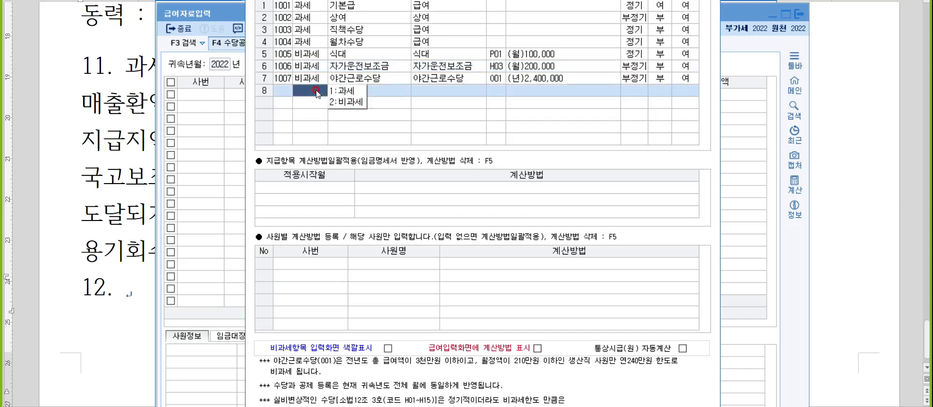
text(1출산보육수당)
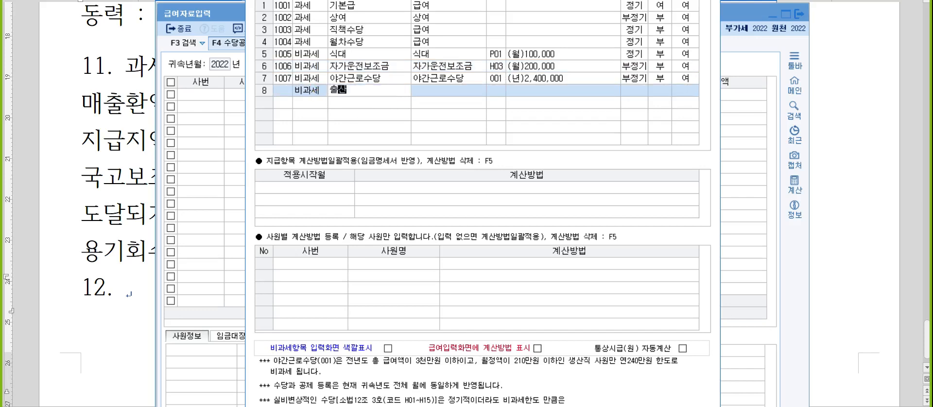
key(Return)
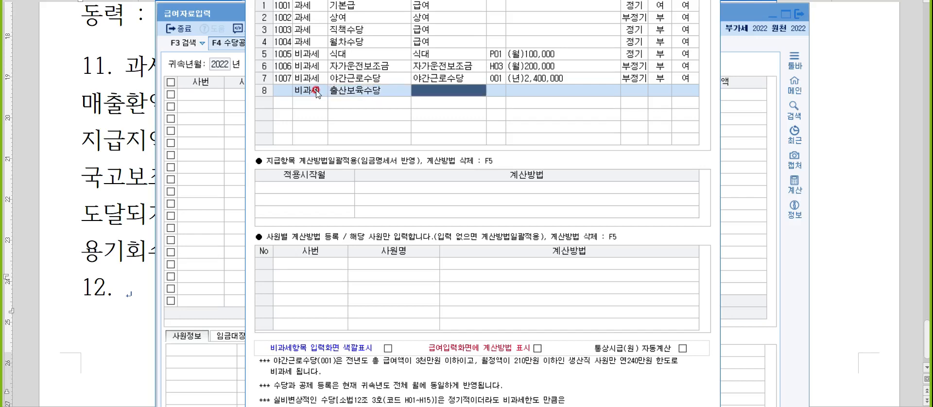
Step: Search the non-taxable code list for 출산 and 직무, and leave it without choosing a code
key(F2)
text(출산)
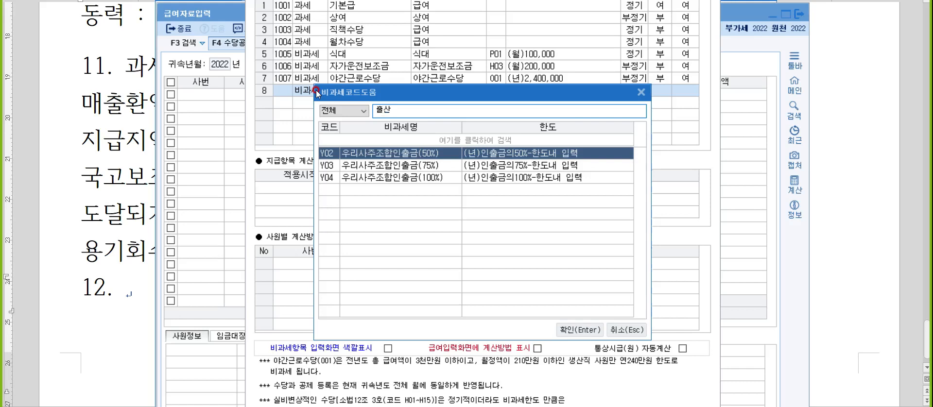
key(BackSpace)
key(BackSpace)
text(직무)
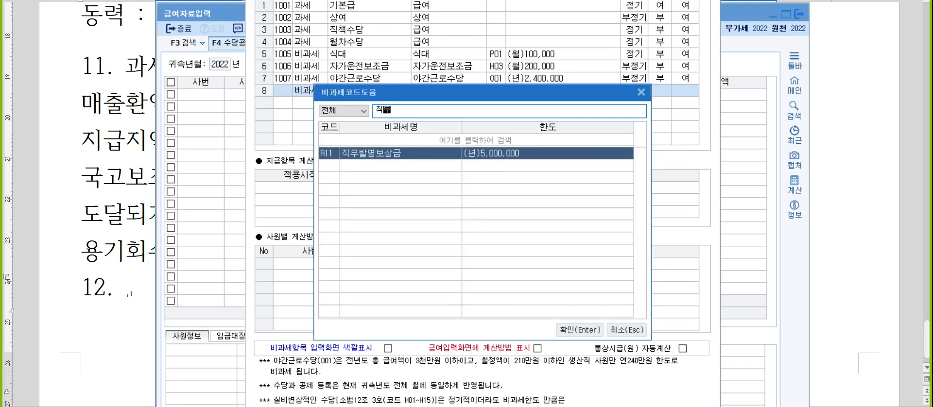
key(BackSpace)
key(BackSpace)
key(Escape)
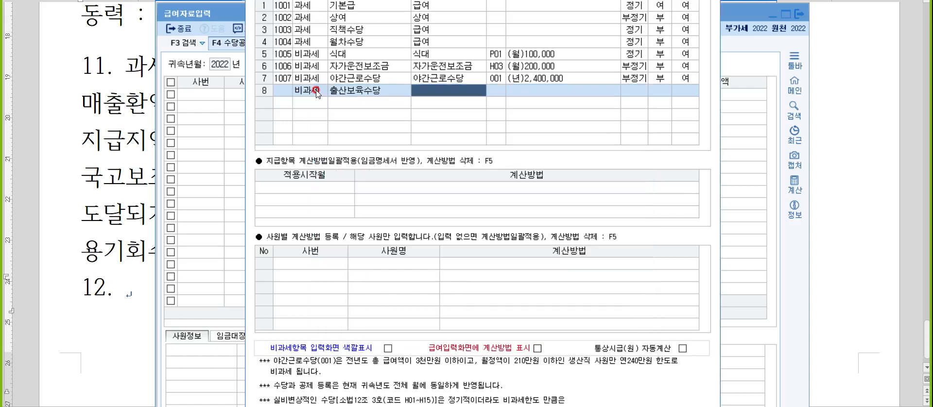
Step: Delete the unfinished 출산보육수당 row from the allowance list and close the 수당공제 settings
key(F5)
key(Return)
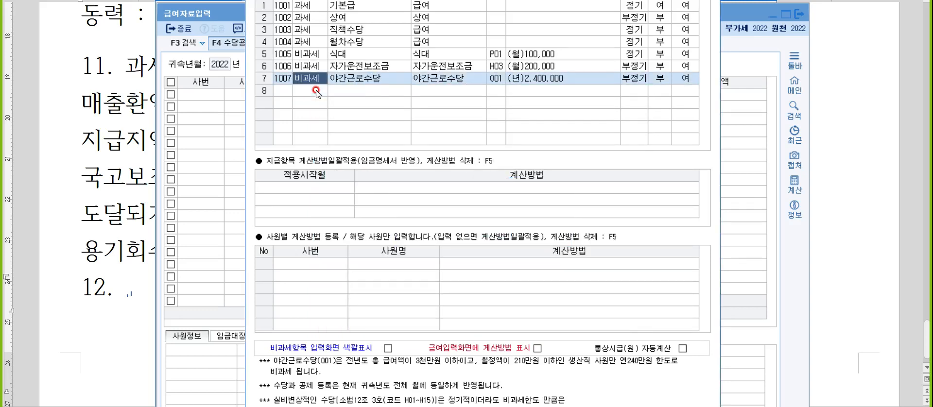
key(Escape)
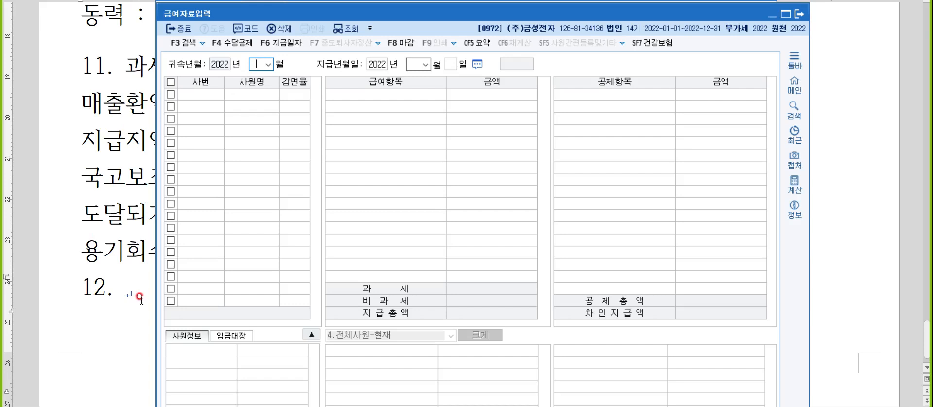
Step: Switch back to the notes document, enter "급여자료입력" as the item 12 heading and start item 13 on the next line
click(135, 284)
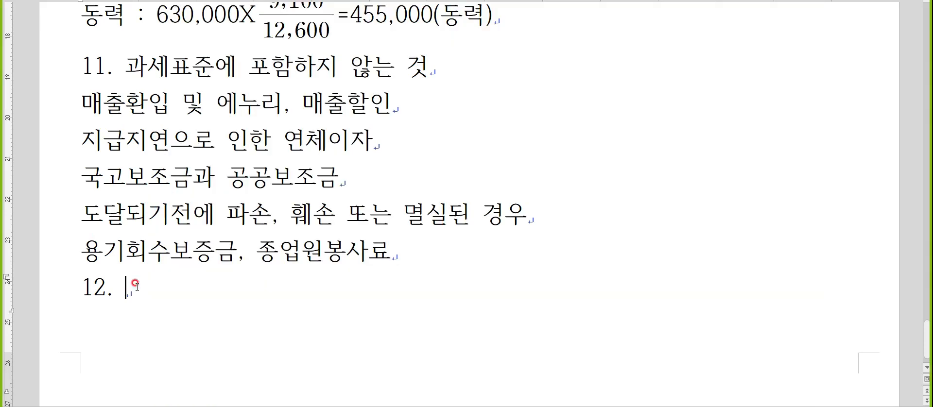
text(급여자료입력)
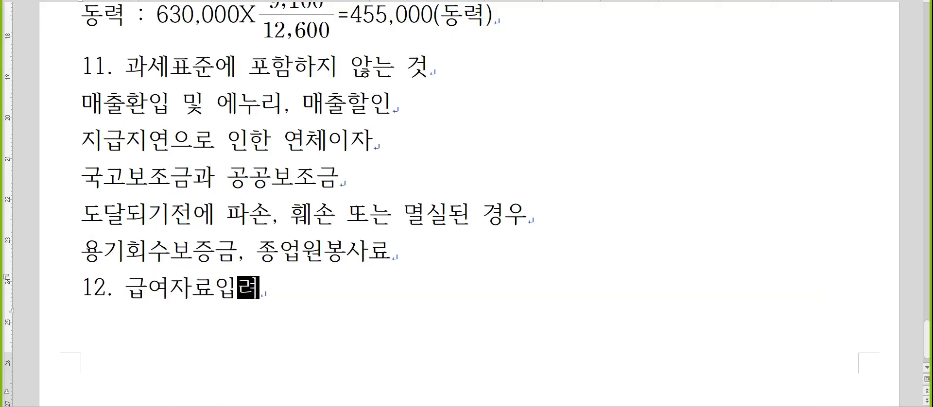
key(Return)
text(13.)
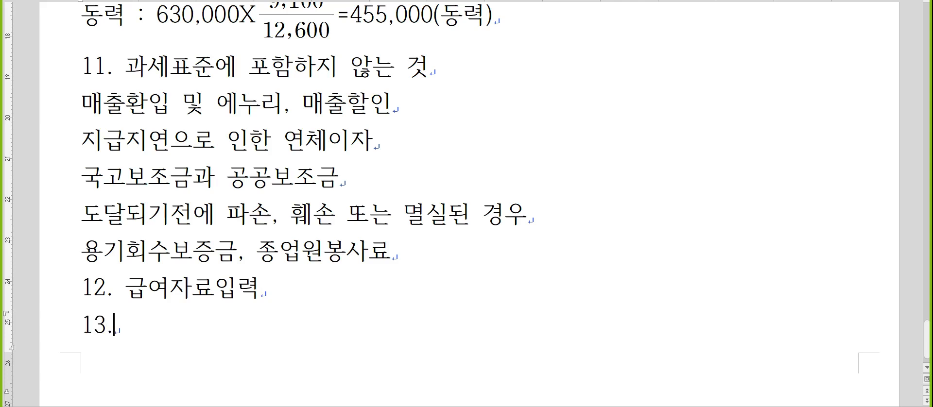
Step: Enter "간주공급" as the heading of note item 13
click(136, 282)
scroll(138, 286, down, 1)
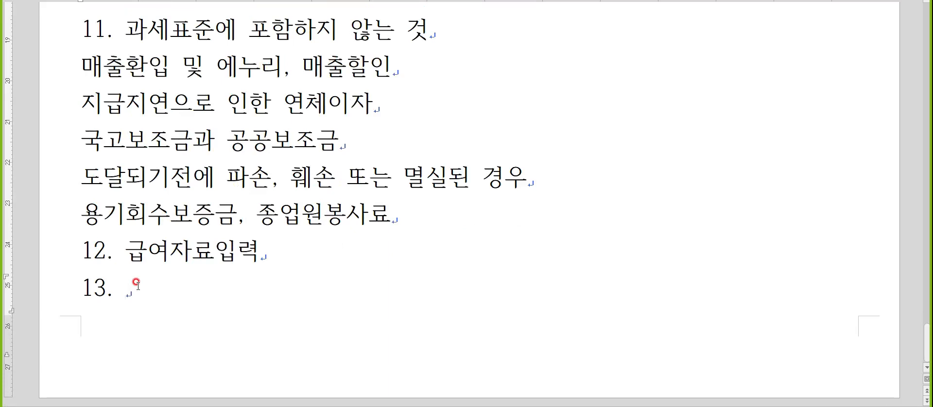
text(간주고익)
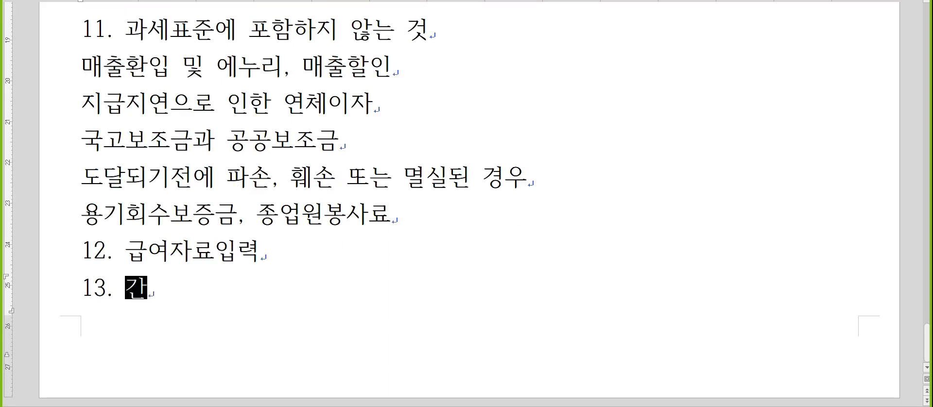
key(BackSpace)
key(BackSpace)
text(공급)
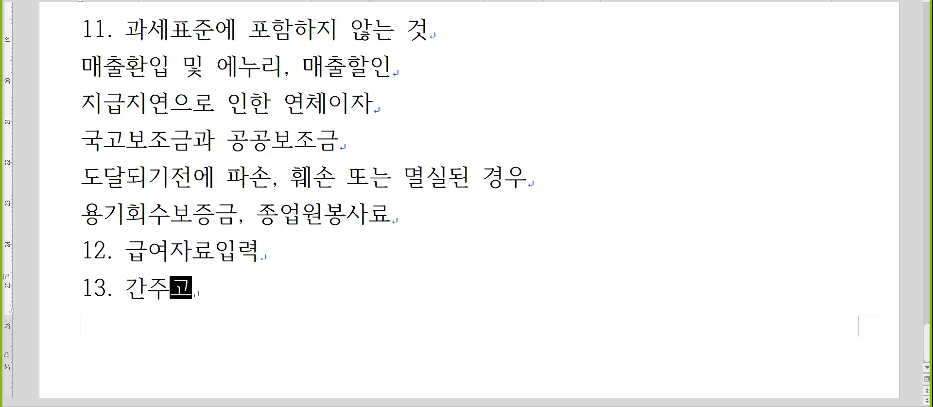